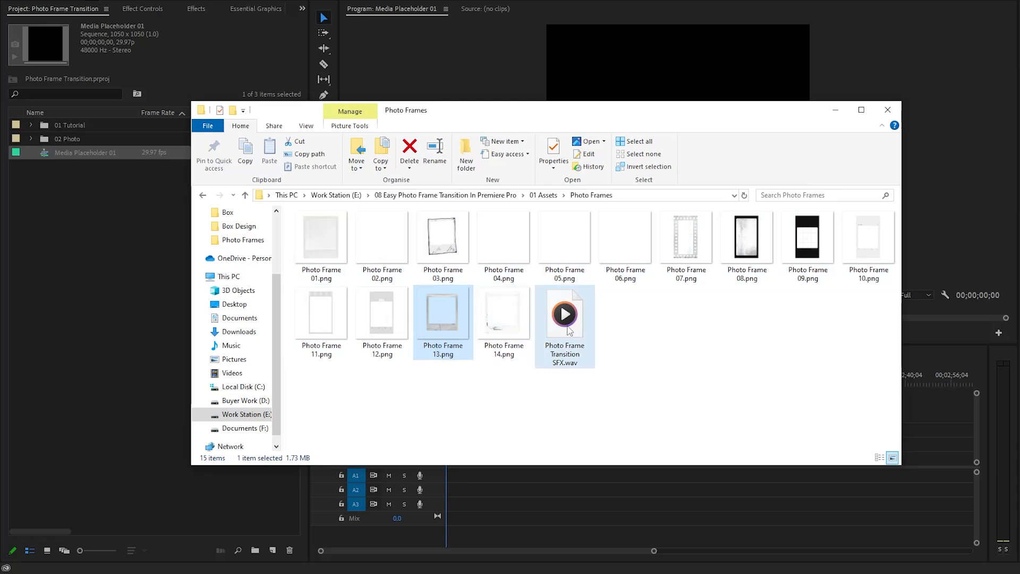
- Import Photo Frame 13.png and the Photo Frame Transition SFX, and place the frame image on V2 at the start of Media Placeholder 01
click(115, 327)
drag(75, 151, 420, 447)
drag(653, 551, 512, 547)
- Apply Set to Frame Size to the Photo Frame 13.png clip
click(615, 444)
right_click(615, 446)
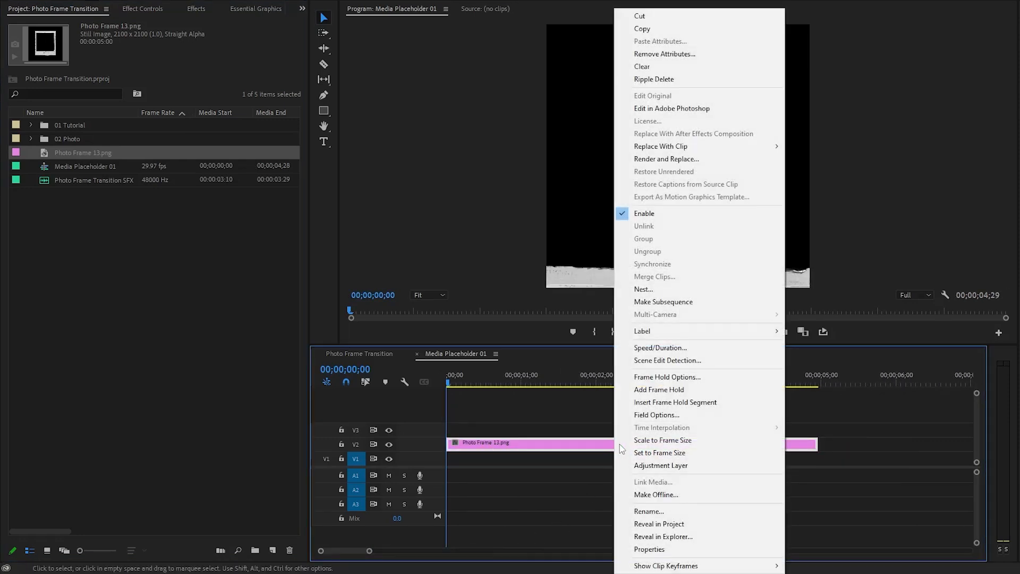
click(665, 450)
click(665, 457)
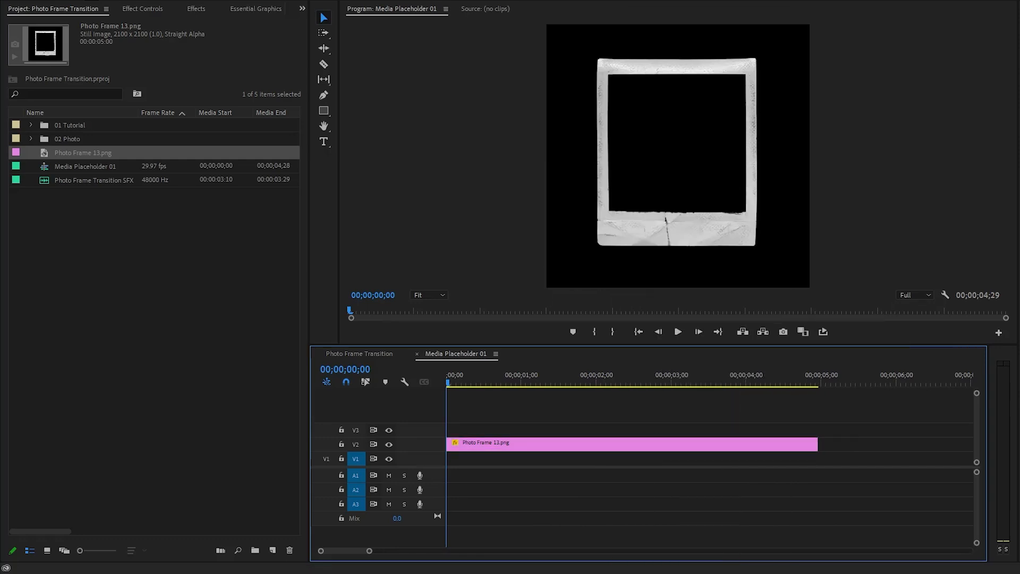
- Switch to File Explorer and check the image files in the template's Photos folder
key(alt+Tab)
drag(326, 276, 513, 225)
click(513, 225)
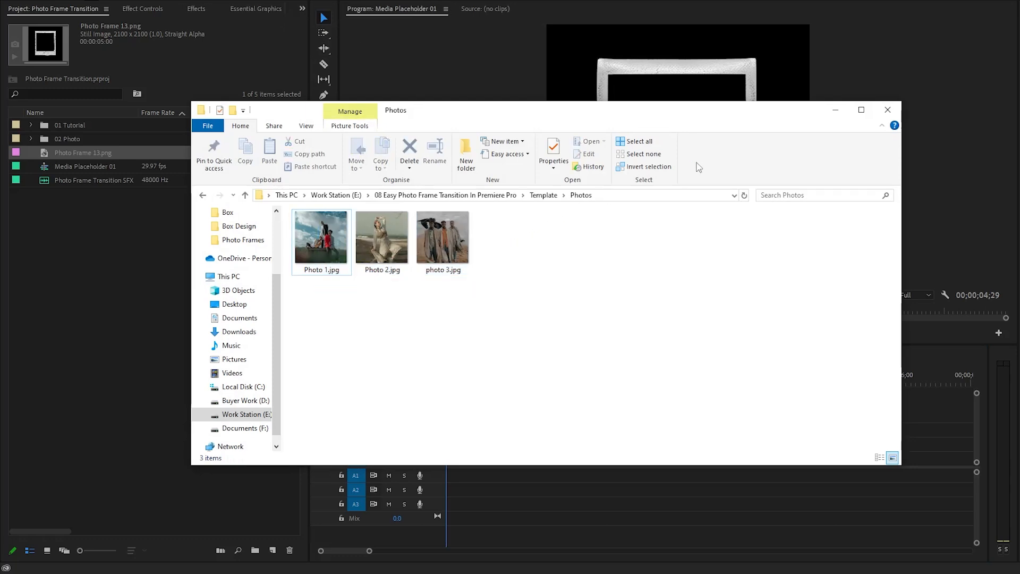
click(831, 109)
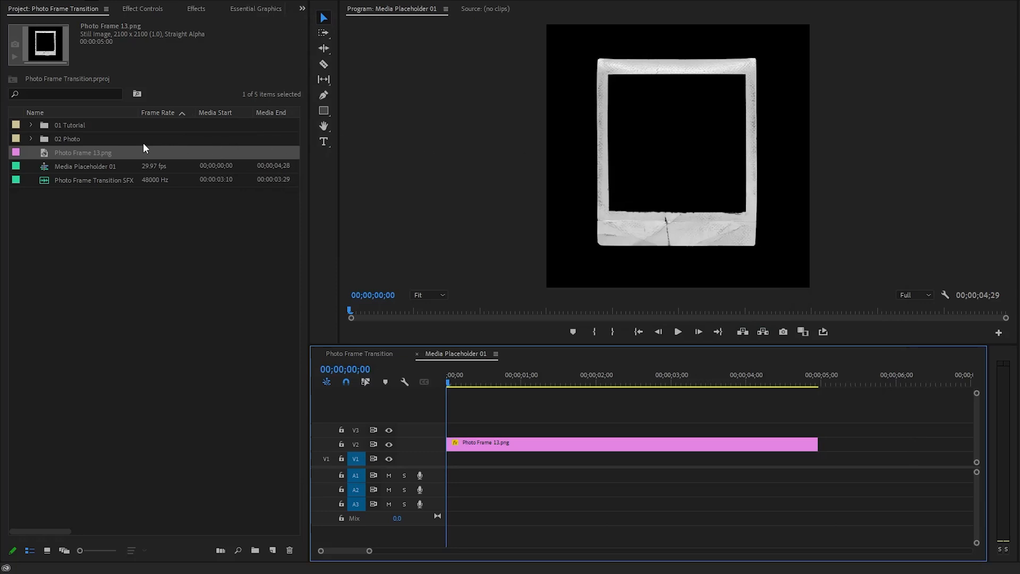
- Place Photo 1.jpg from the 02 Photo bin on V1 beneath the frame clip, with the playhead at 00;00;01;08
click(68, 142)
click(30, 138)
click(38, 152)
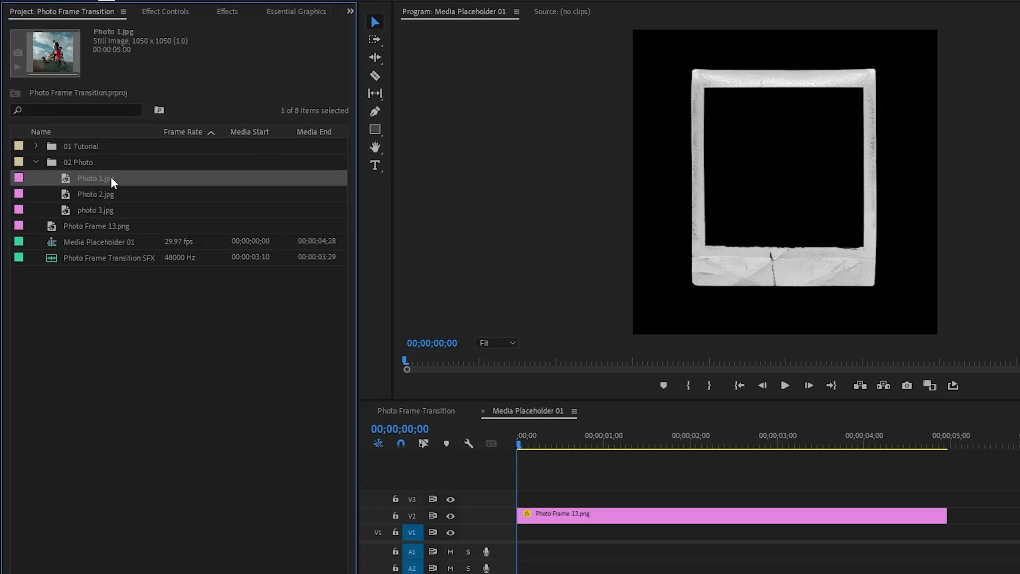
drag(340, 397, 495, 531)
drag(550, 441, 632, 442)
- Fit Photo 1.jpg inside the frame opening by setting its position to 519, 475 and its scale to 54.7
click(637, 529)
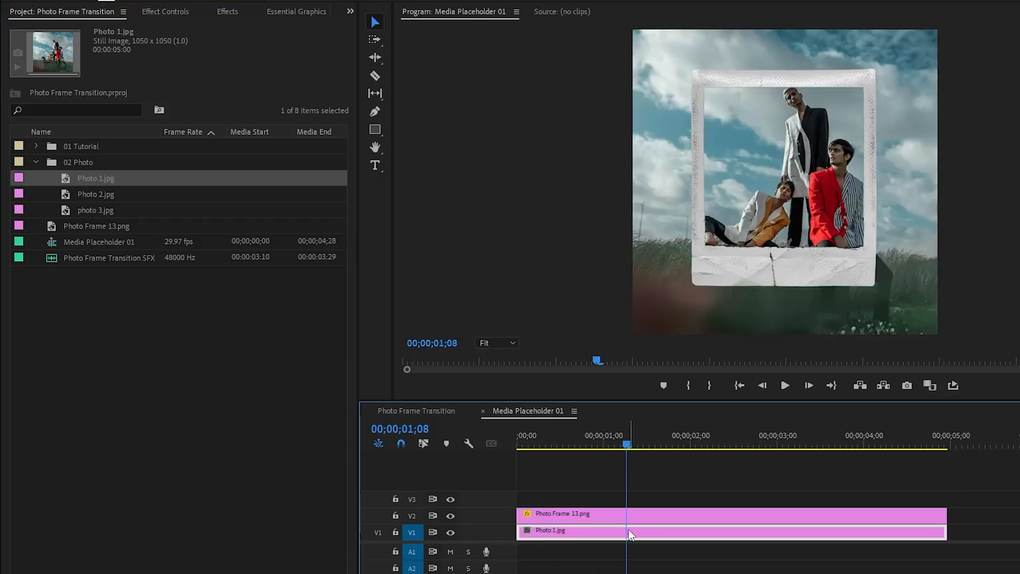
click(178, 13)
click(85, 66)
drag(633, 182, 700, 188)
drag(160, 80, 123, 80)
click(127, 93)
text(54.7)
key(Return)
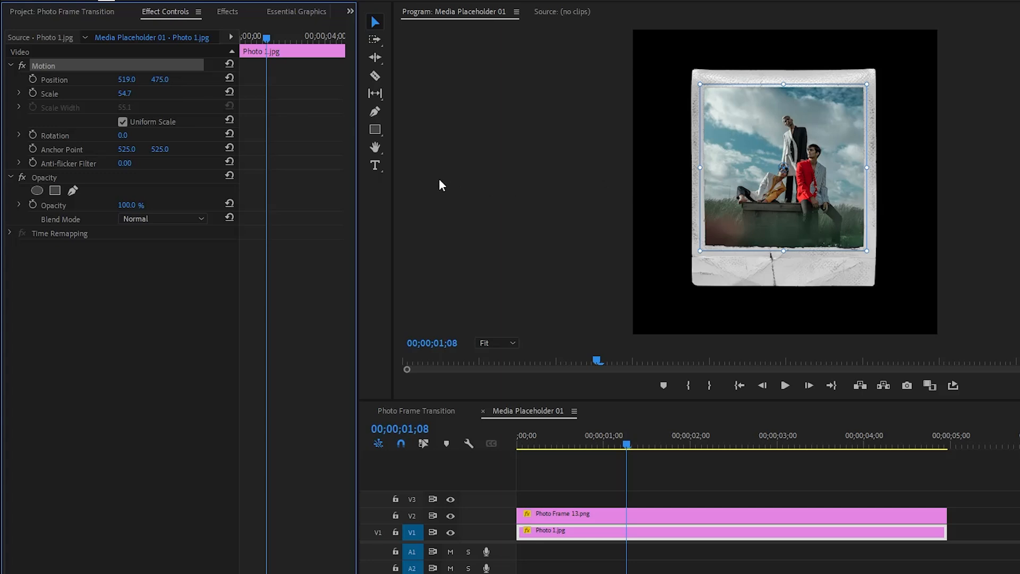
- Add the text "#cool" in small handwritten lettering on the photo frame's lower border
click(375, 165)
click(711, 271)
text(#cool)
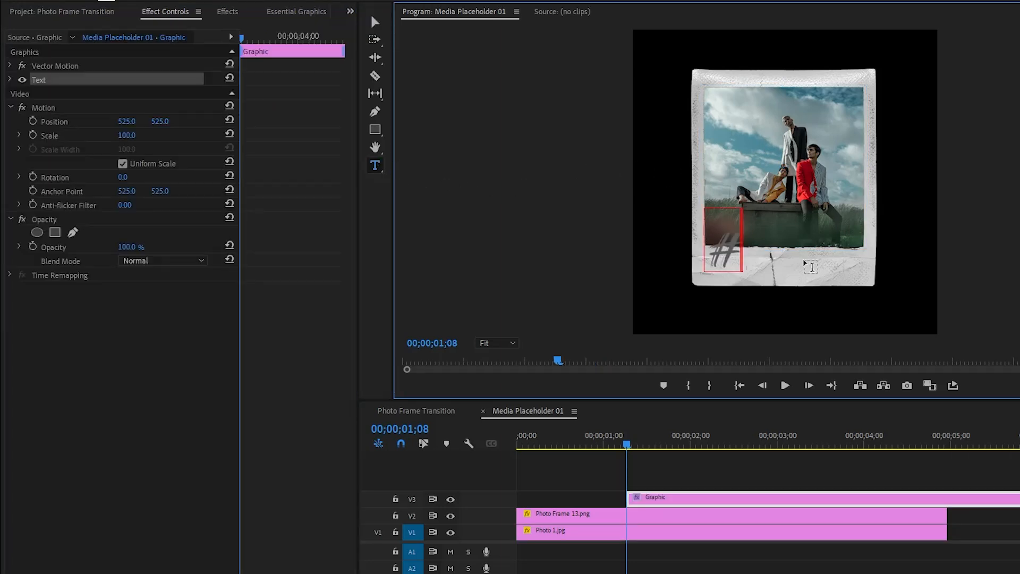
click(375, 22)
click(727, 266)
- Add a second text layer reading "$love" to the same graphic at 50% preview zoom
click(497, 342)
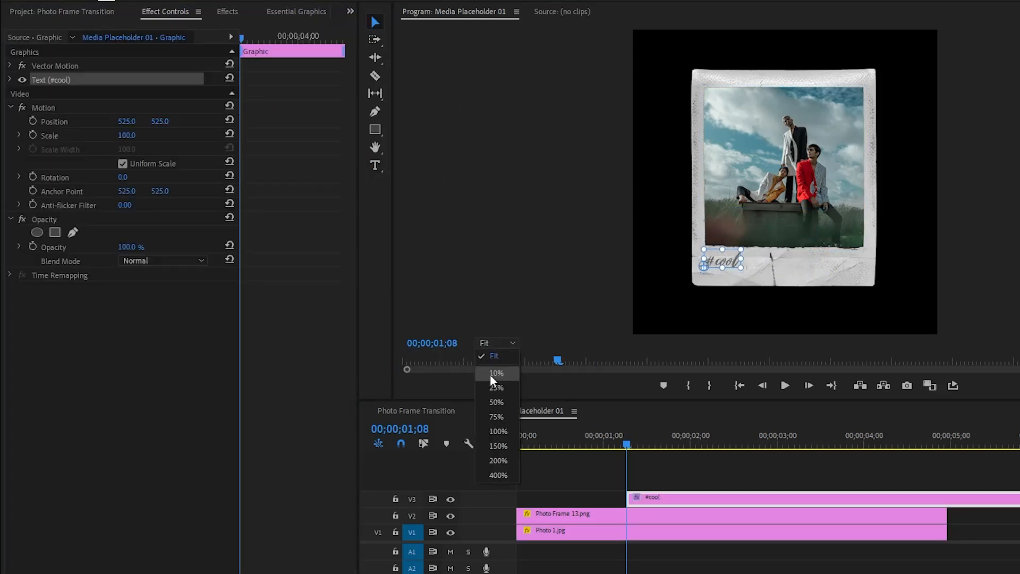
click(491, 404)
key(t)
click(650, 229)
text($love)
click(375, 22)
- Position "$love" and "#cool" at the frame's lower-left and lower-right corners, and align the text clip with the clips beneath it
drag(852, 130, 698, 206)
drag(672, 222, 672, 239)
click(736, 259)
click(497, 343)
click(492, 357)
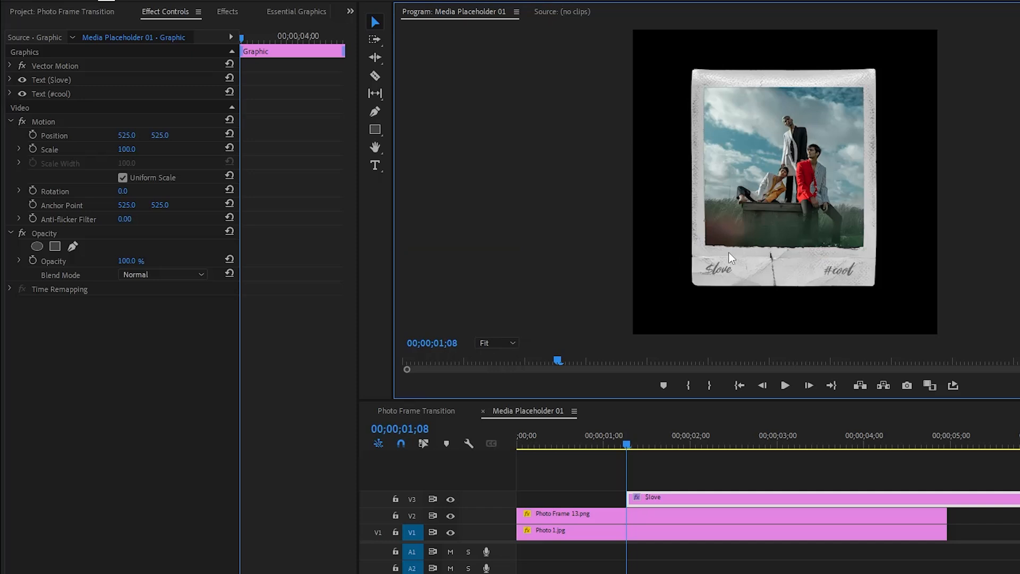
drag(703, 497, 597, 501)
click(689, 482)
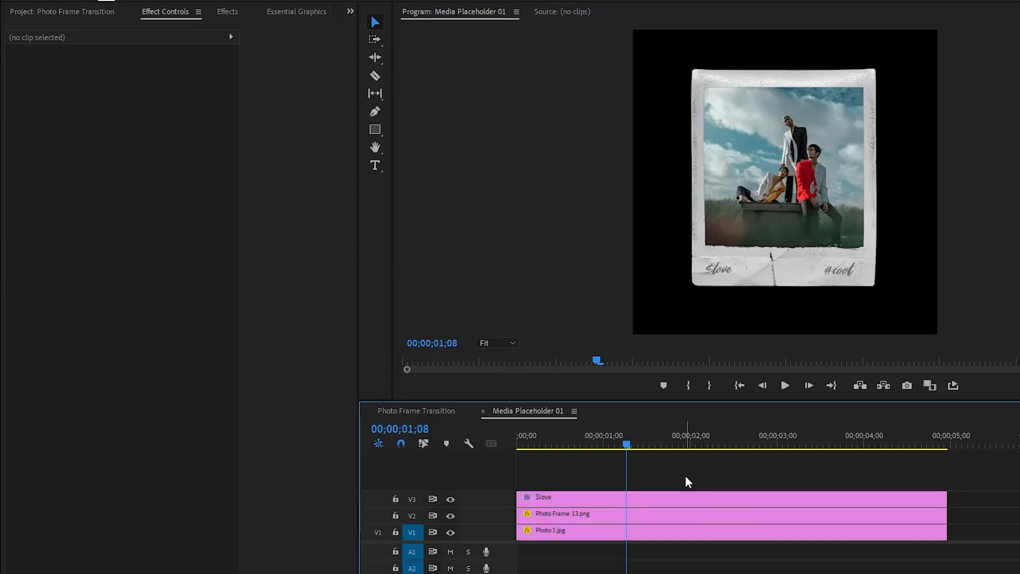
- Duplicate the Media Placeholder 01 sequence and name the copy Media Placeholder 02
click(83, 19)
click(128, 243)
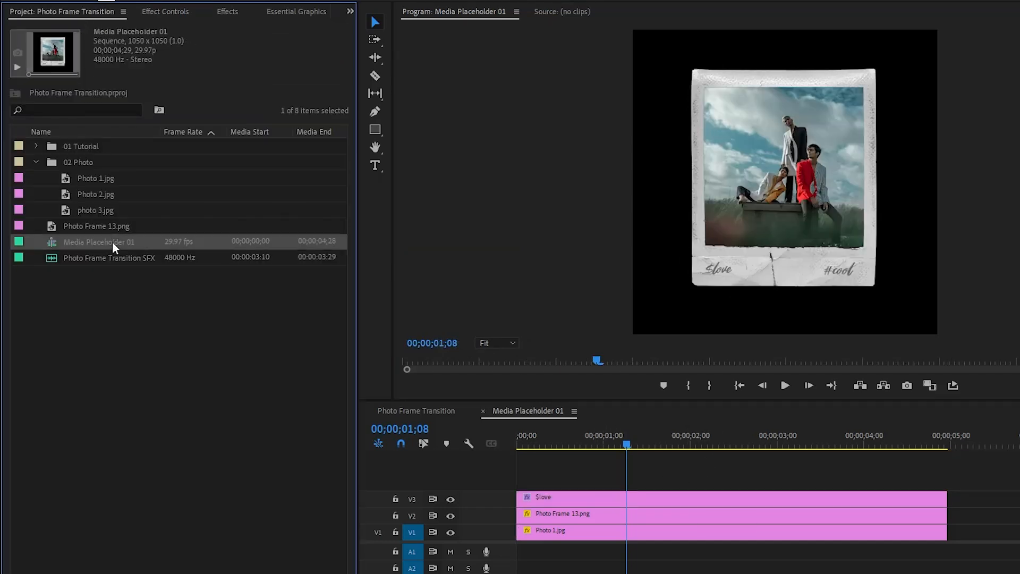
right_click(113, 239)
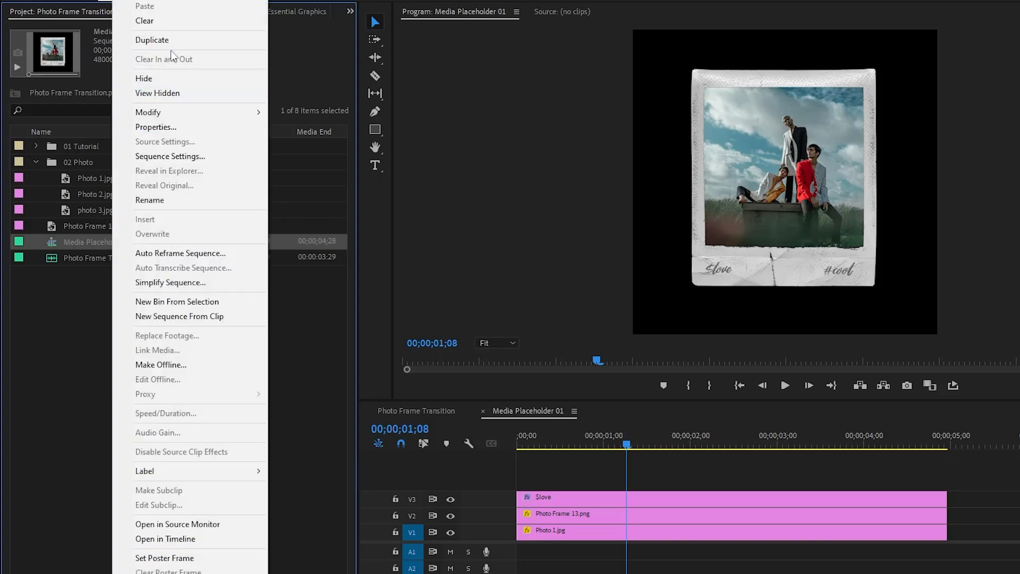
click(152, 40)
click(140, 259)
text(Media Placeholder 02)
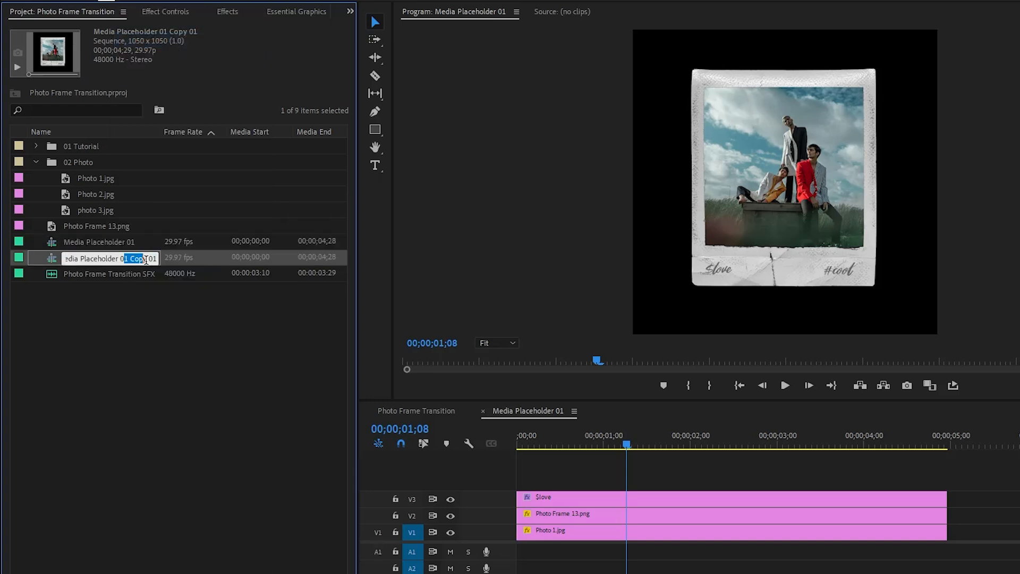
click(180, 365)
- Duplicate the Media Placeholder 02 sequence and name the copy Media Placeholder 03
right_click(117, 259)
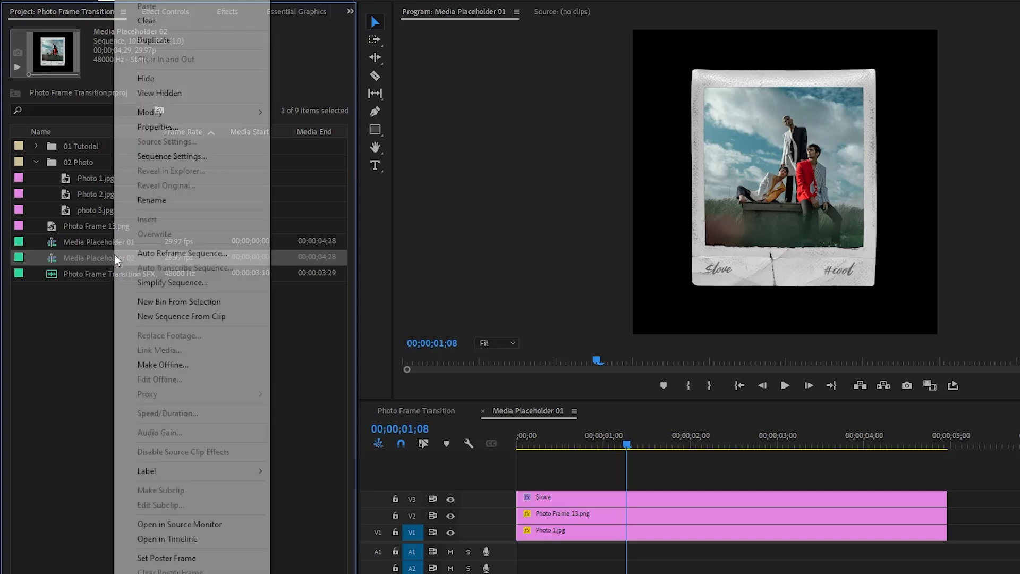
click(152, 40)
click(137, 274)
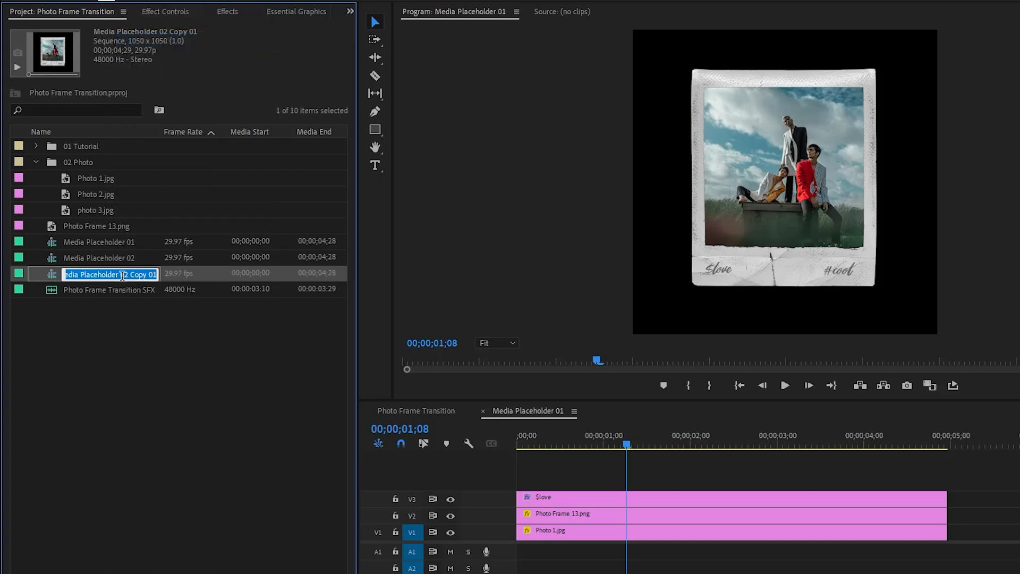
text(Media Placeholder 03)
click(197, 450)
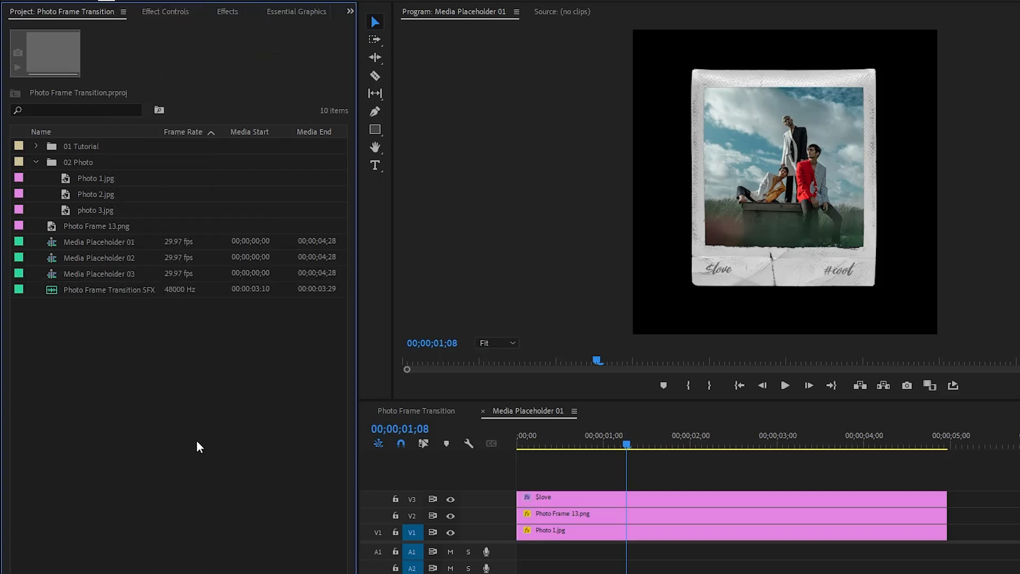
- Open the Media Placeholder 02 and 03 sequences and replace the V1 photo in Media Placeholder 03 with photo 3.jpg
click(57, 264)
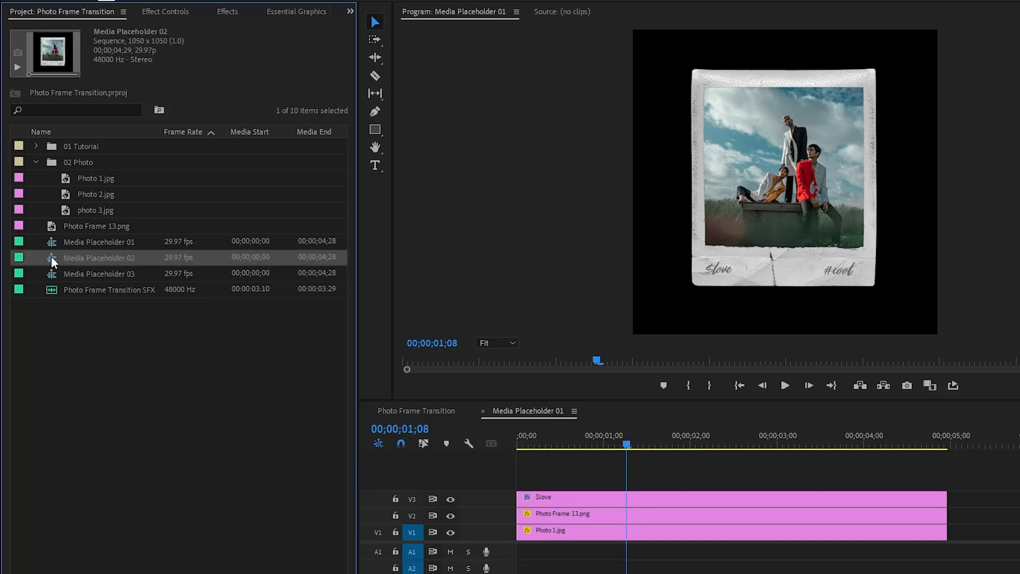
double_click(53, 261)
double_click(55, 275)
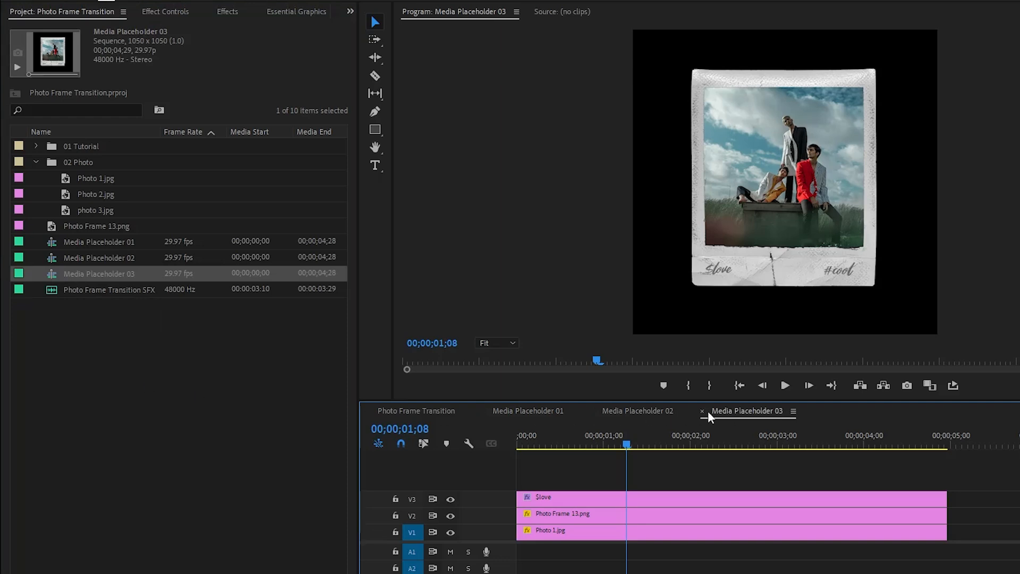
click(96, 210)
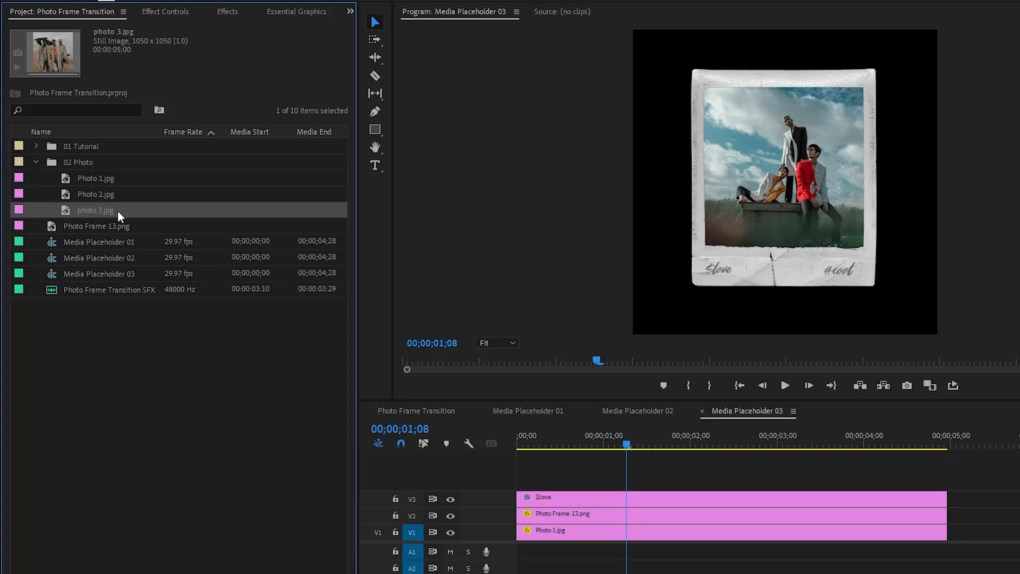
drag(88, 215, 534, 533)
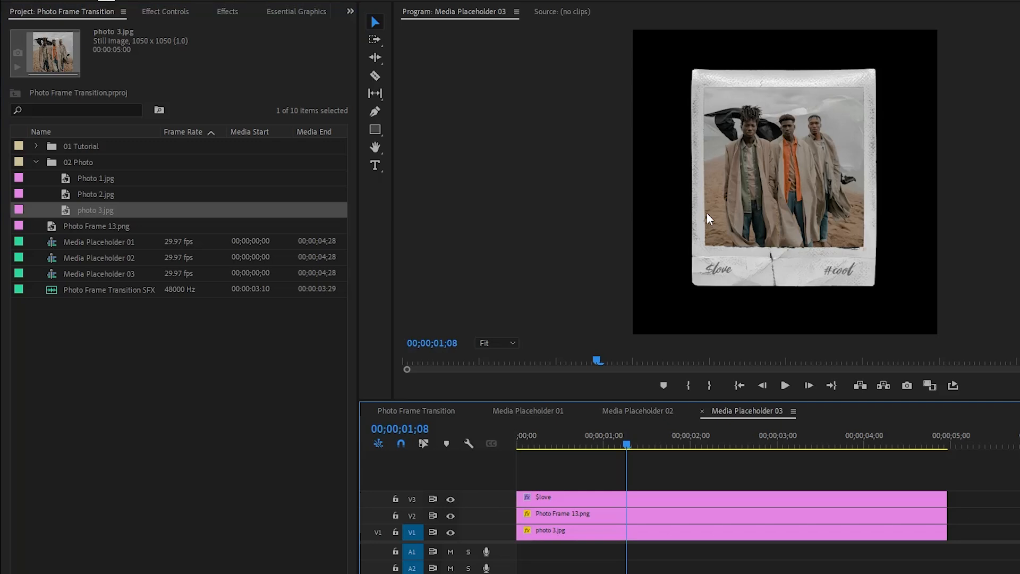
- Replace the V1 photo in the Media Placeholder 02 sequence with Photo 2.jpg, keeping the fitted position and scale
click(640, 413)
click(99, 194)
drag(98, 195, 542, 534)
drag(631, 449, 702, 451)
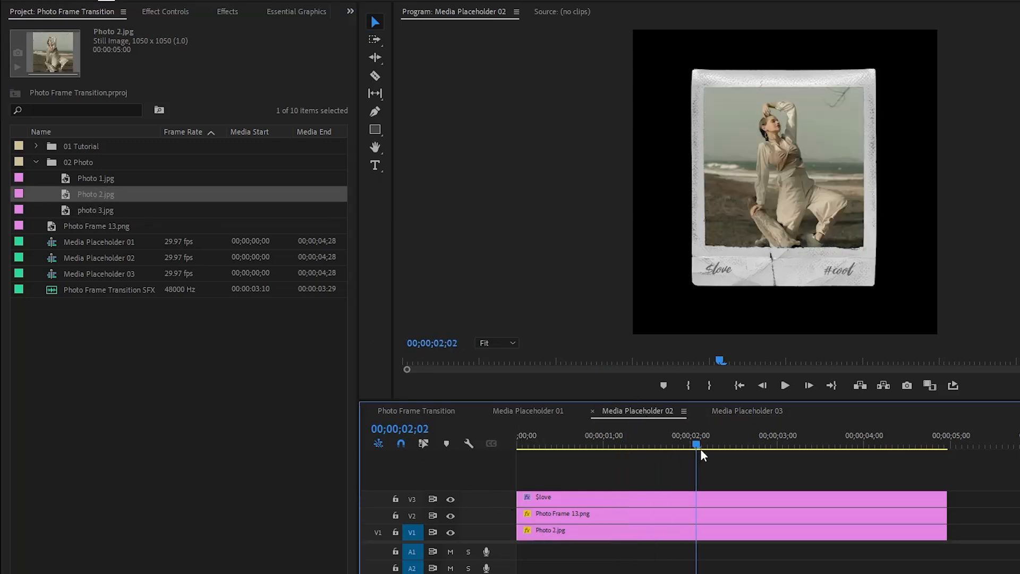
- In the Photo Frame Transition sequence, move the playhead to 12 frames before the cut between the two stock clips, at 00;00;01;17
click(435, 414)
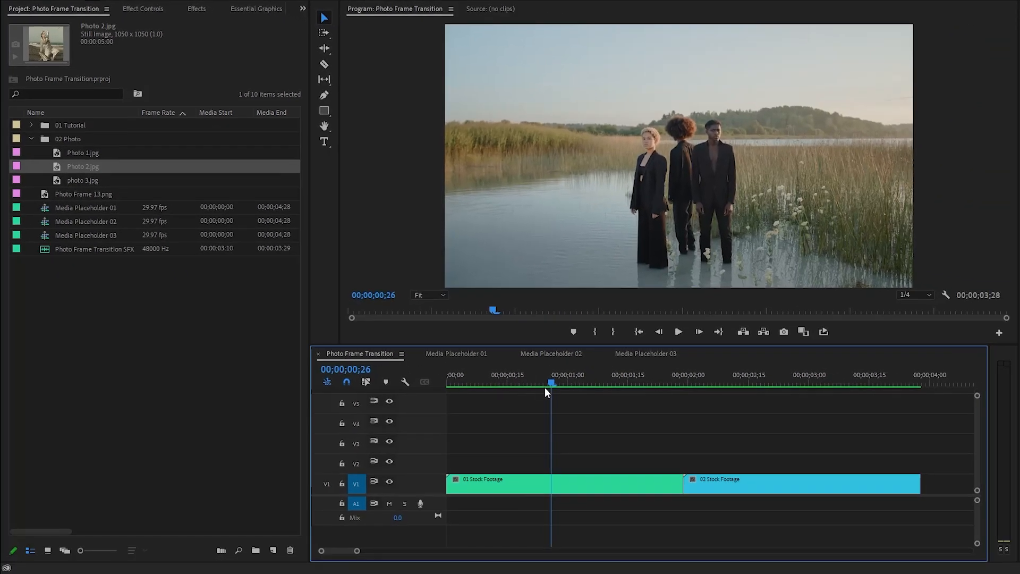
drag(550, 381, 682, 404)
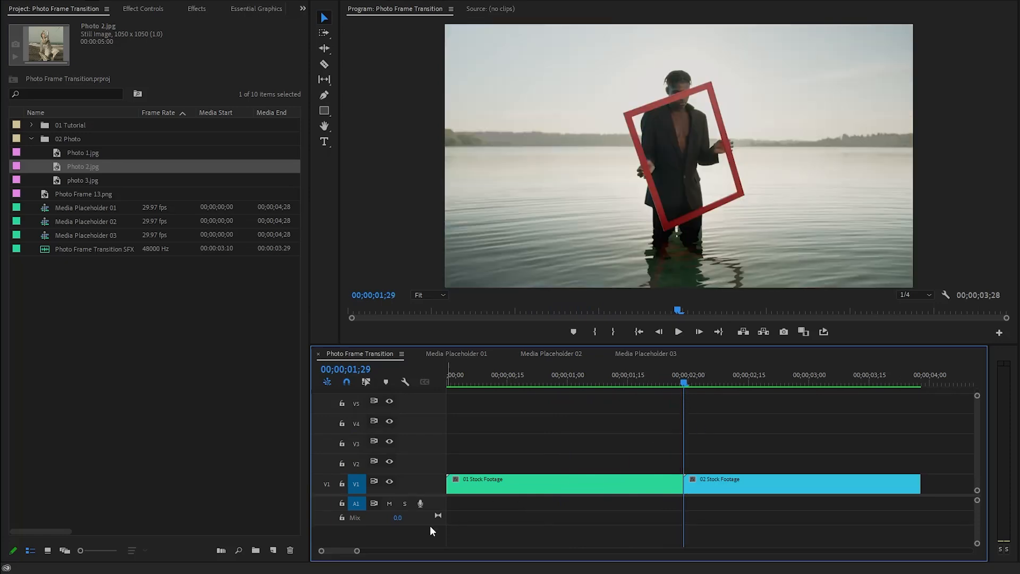
drag(357, 552, 336, 551)
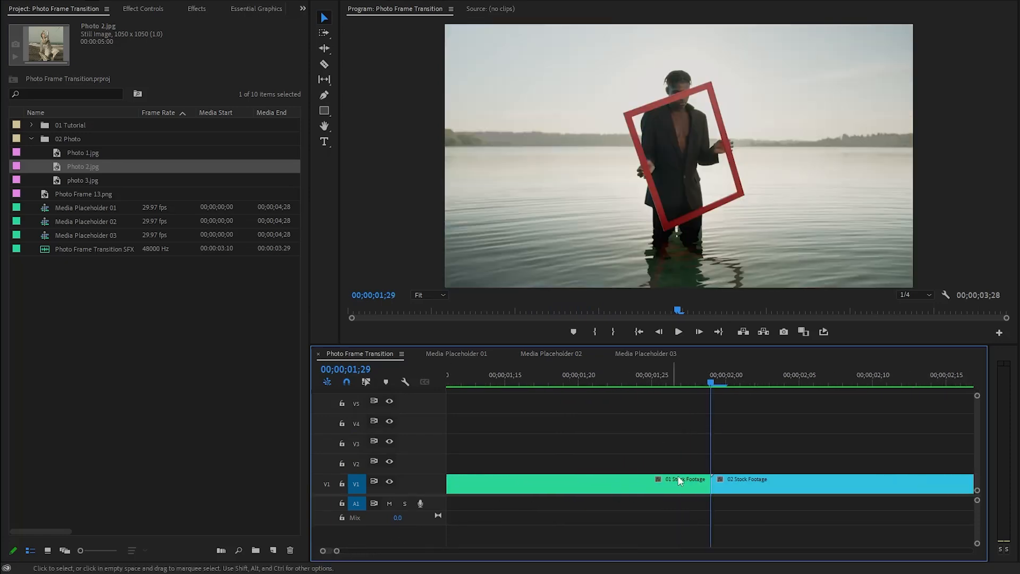
key(Left)
key(Left)
key(Left)
key(Left)
key(Left)
key(Left)
key(Left)
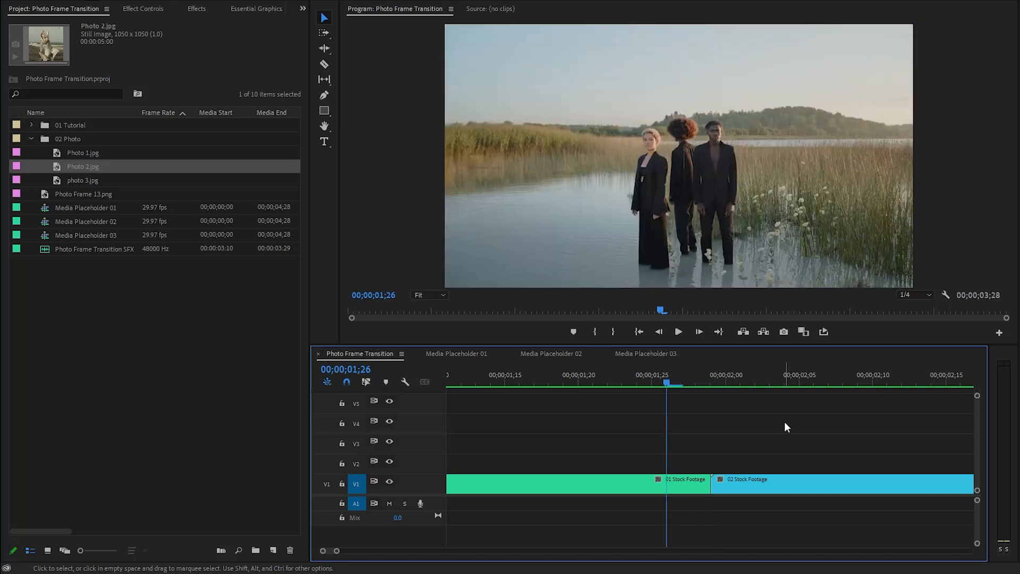
key(Left)
key(Left)
key(Left)
key(Left)
key(Left)
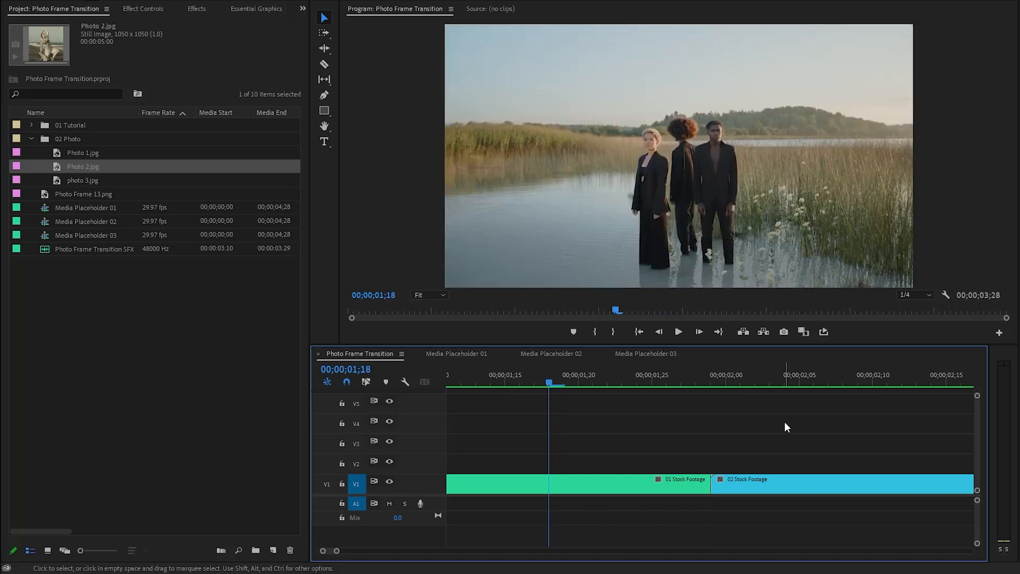
- Place Media Placeholder 01 on V2 starting at 00;00;01;17 and remove its audio
click(78, 208)
drag(50, 208, 624, 462)
key(Delete)
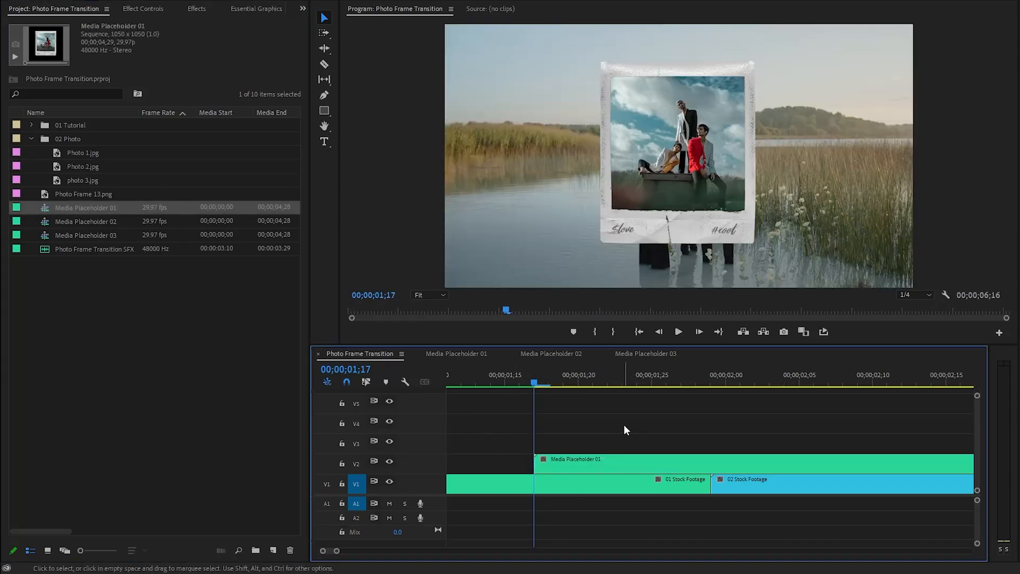
- Cut the Media Placeholder 01 clip at the junction of the two stock clips and delete the part after it
key(c)
click(712, 462)
key(v)
click(741, 464)
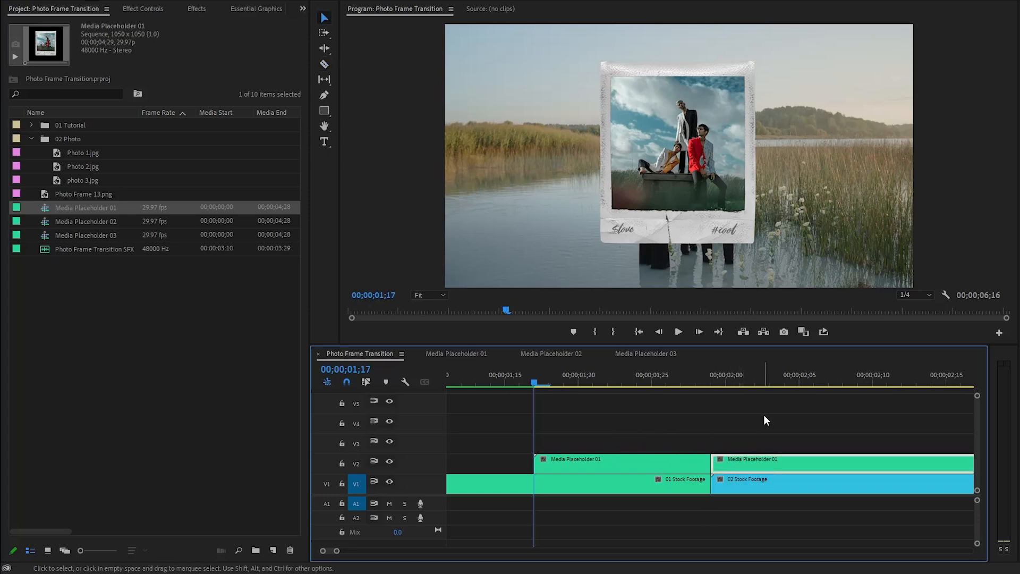
key(Delete)
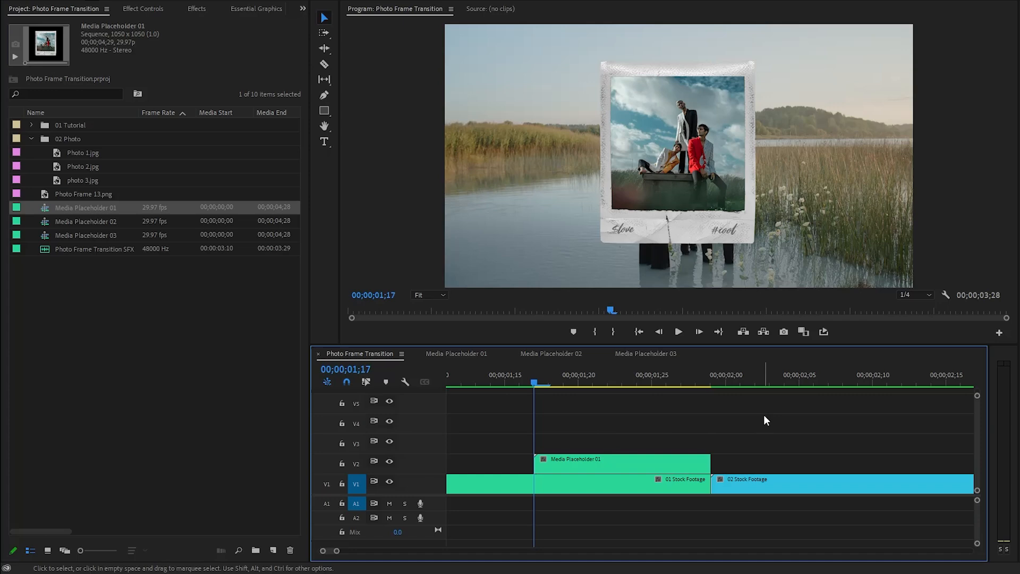
- Start Position and Scale keyframes on the Media Placeholder 01 clip at 00;00;01;17 and set its position to 948, 675
click(625, 460)
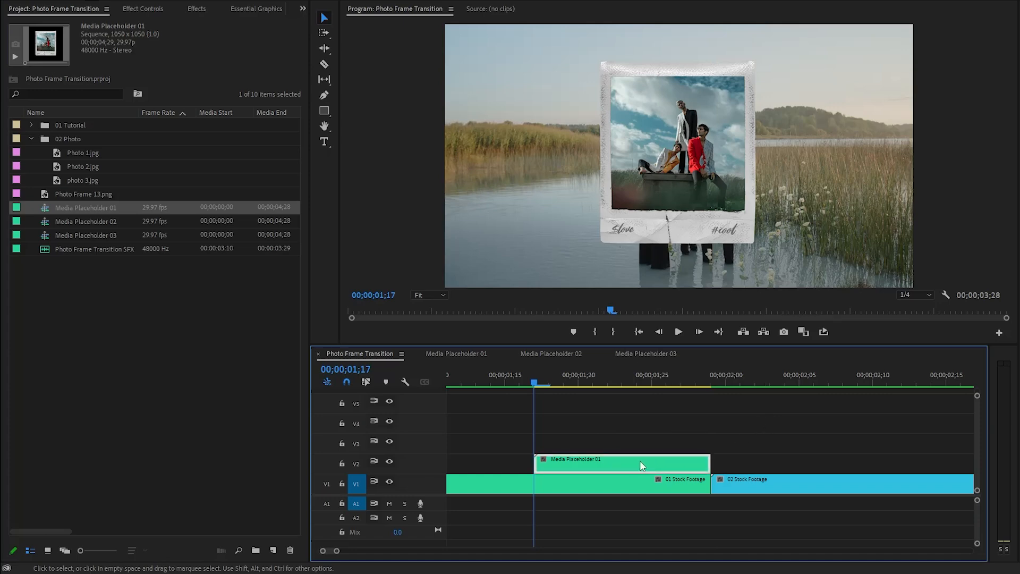
click(144, 8)
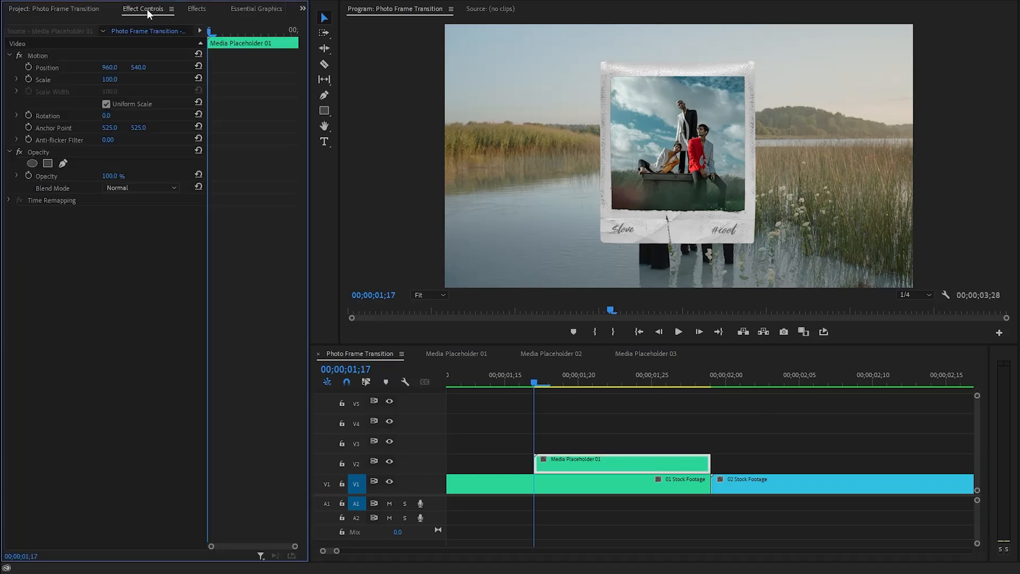
click(101, 55)
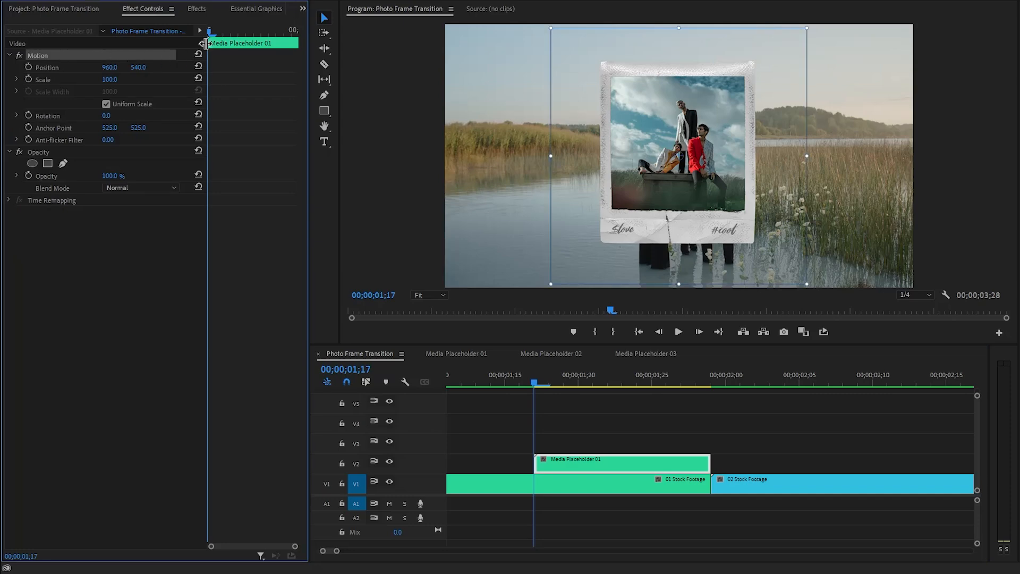
mouse_move(209, 34)
mouse_down()
mouse_move(233, 37)
mouse_move(209, 39)
mouse_up()
drag(295, 548, 262, 548)
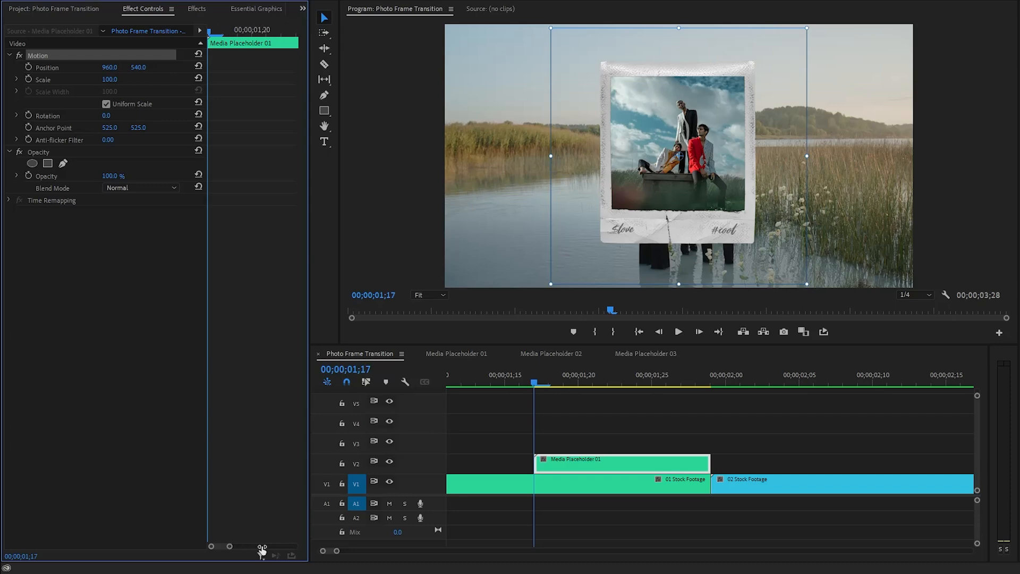
click(251, 214)
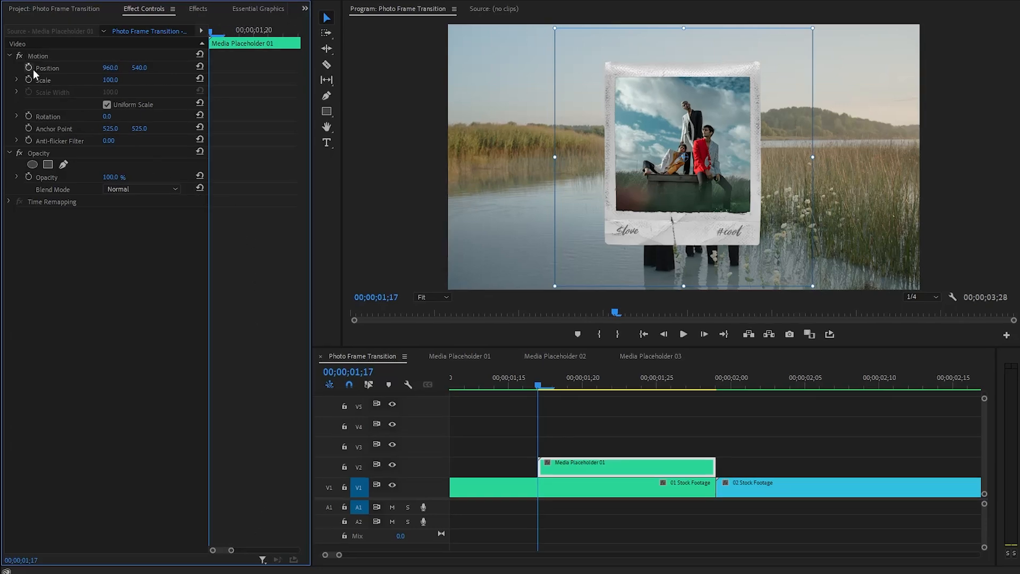
click(30, 66)
click(32, 73)
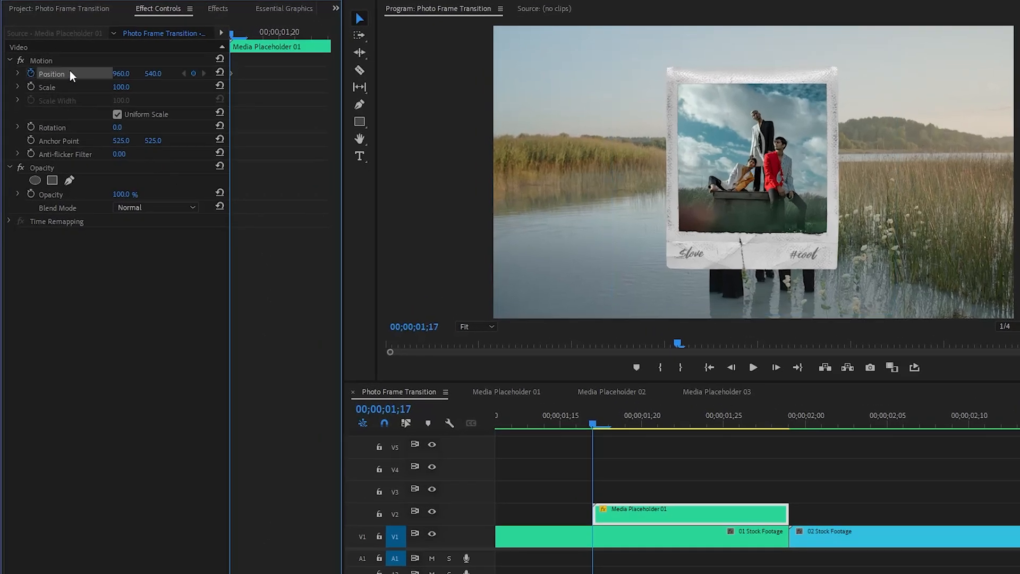
click(30, 86)
drag(121, 74, 224, 74)
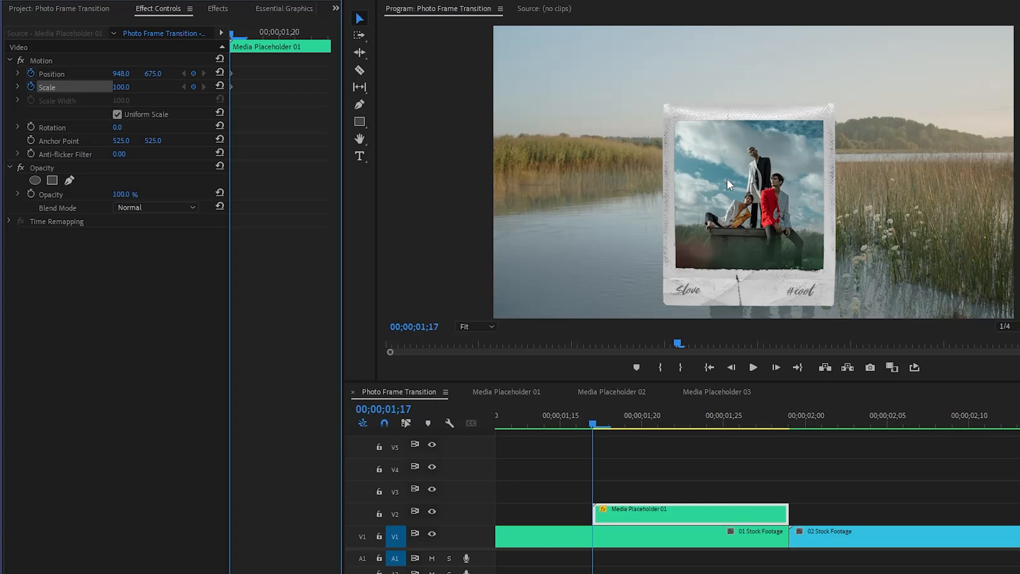
click(197, 271)
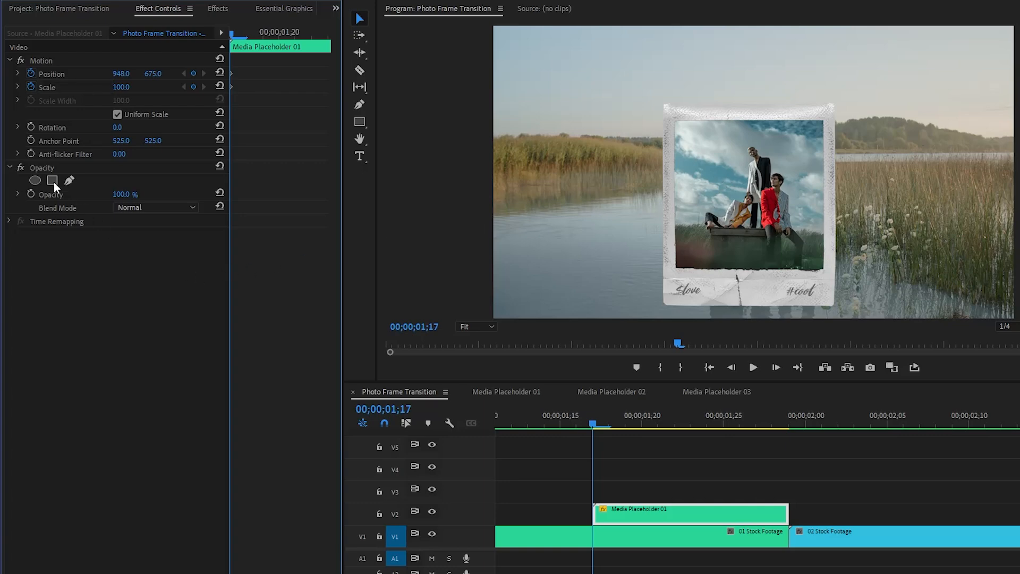
- Start a Rotation keyframe on Media Placeholder 01 at 00;00;01;17 with a value of 1°
click(31, 126)
click(119, 128)
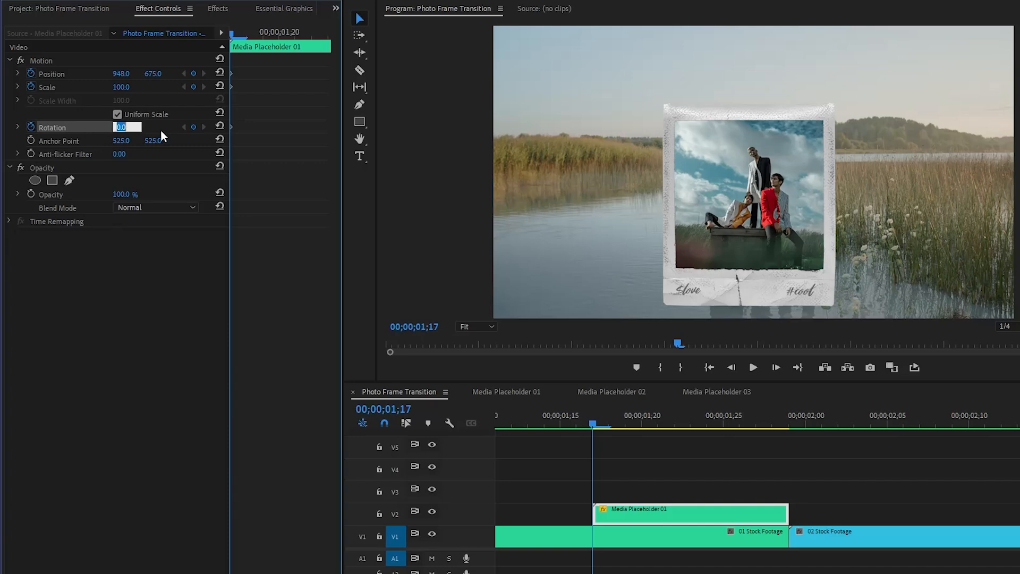
text(1)
key(Return)
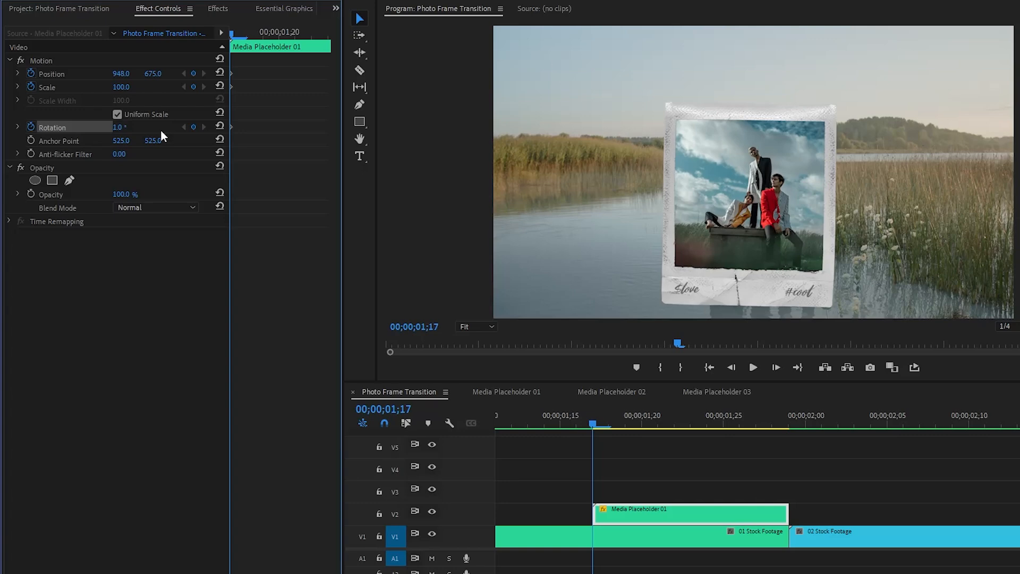
- Three frames further, at 00;00;01;20, keyframe the rotation of Media Placeholder 01 at -2°
key(Right)
key(Right)
key(Right)
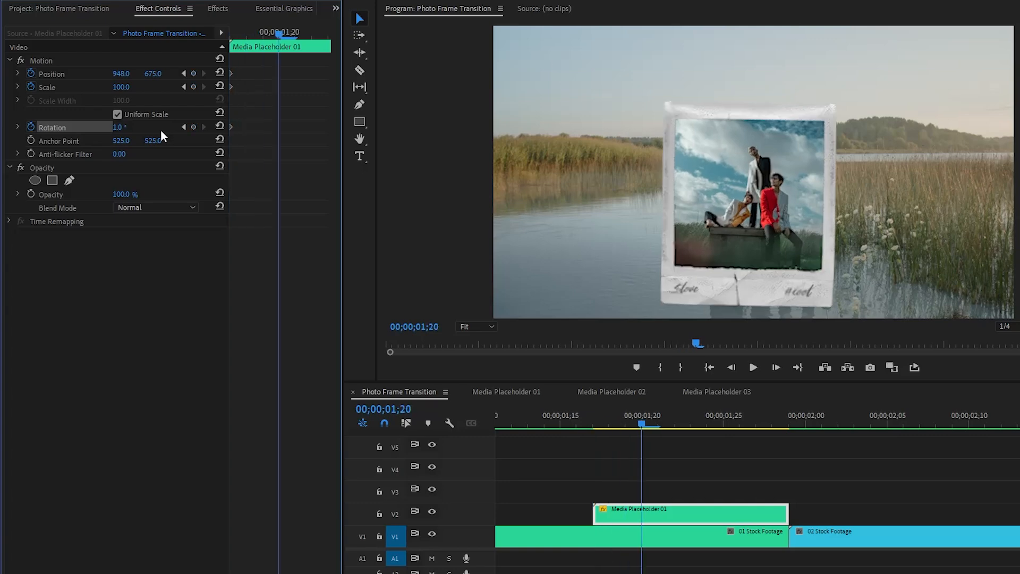
text(-2)
key(Return)
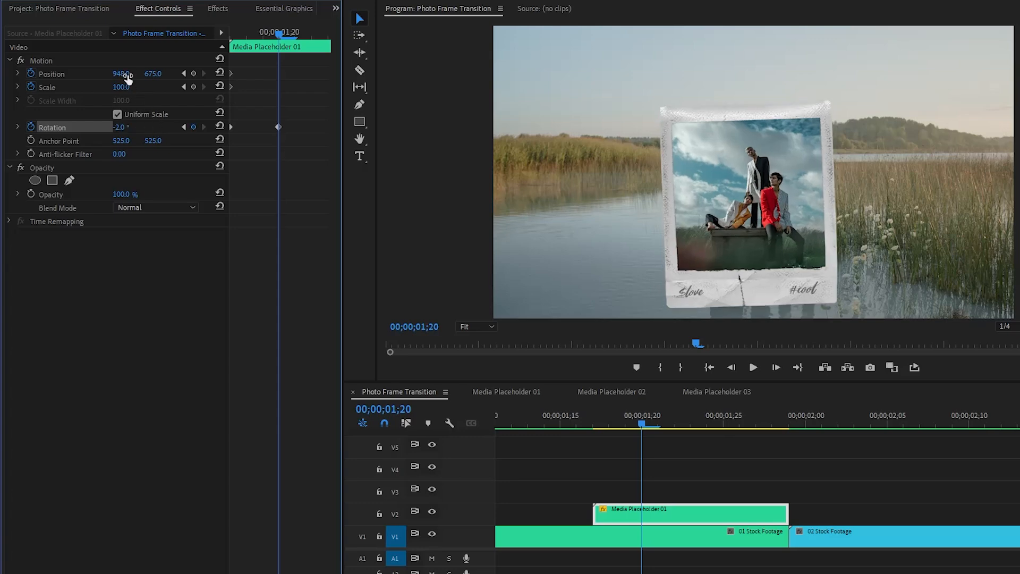
- Keyframe Media Placeholder 01 at 00;00;01;20 with position 636, 588 and scale 102
drag(128, 77, 45, 77)
drag(151, 74, 106, 73)
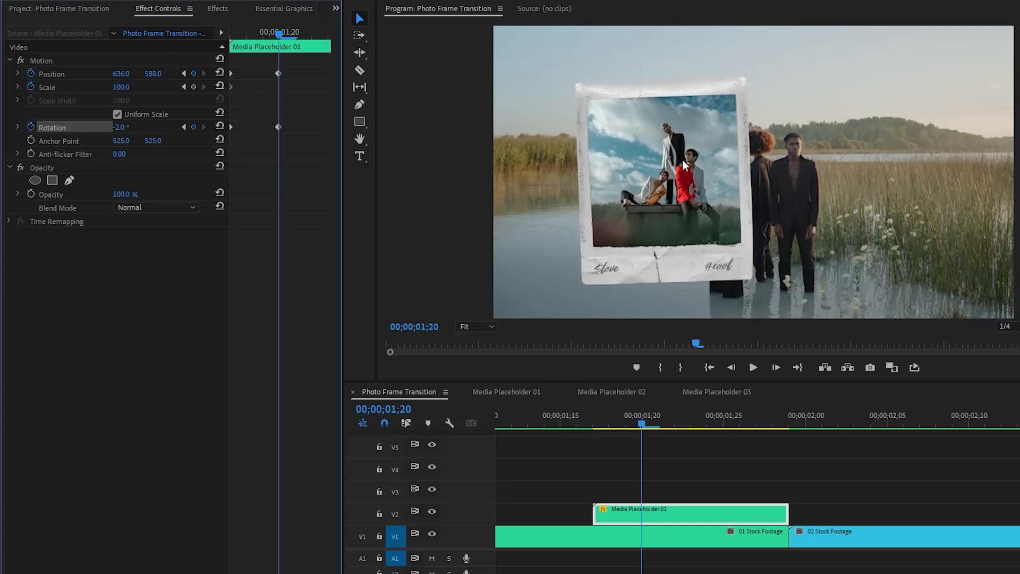
drag(265, 33, 280, 51)
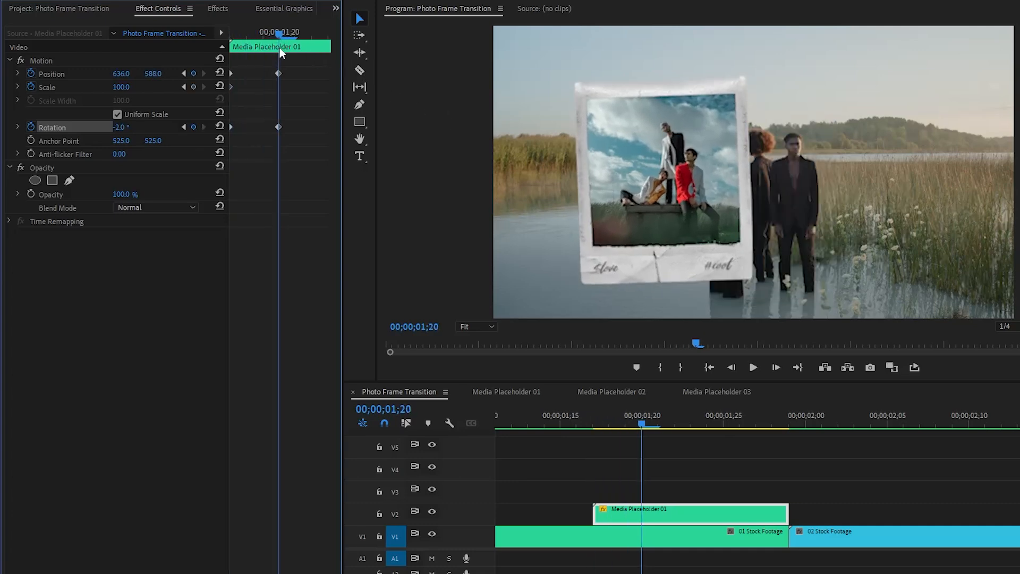
click(135, 87)
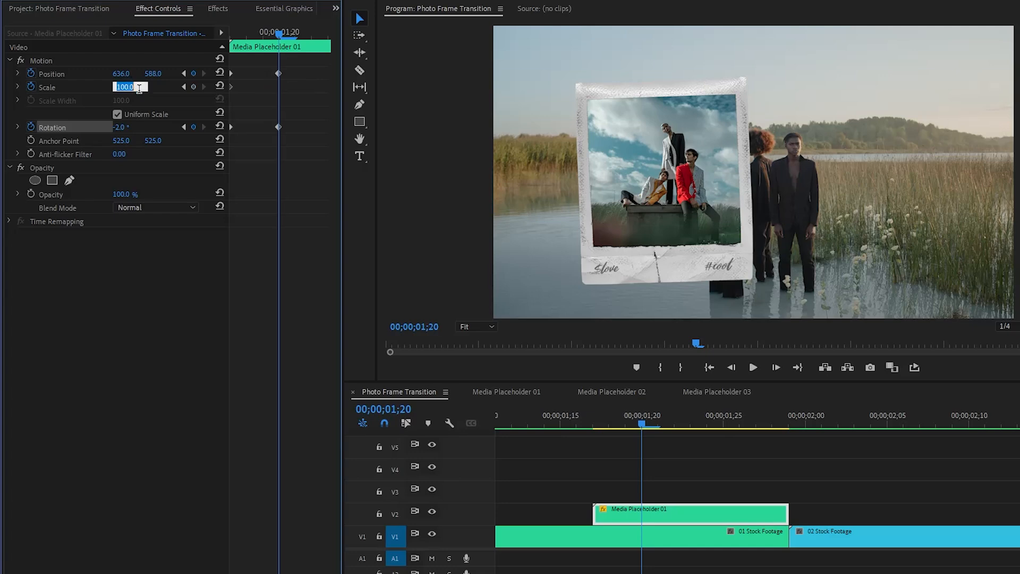
text(102)
key(Return)
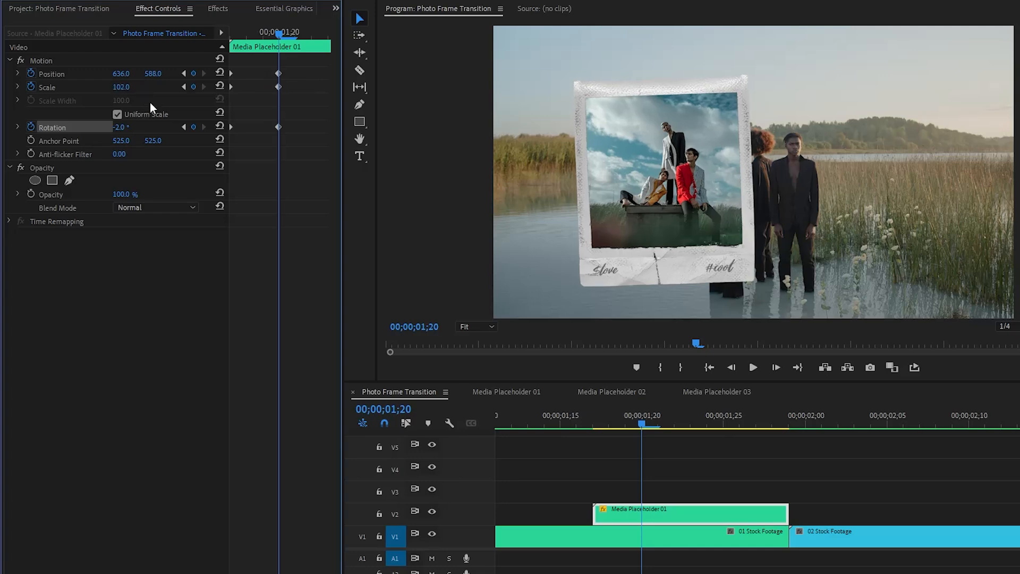
mouse_move(276, 32)
mouse_down()
mouse_move(263, 33)
mouse_move(275, 47)
mouse_up()
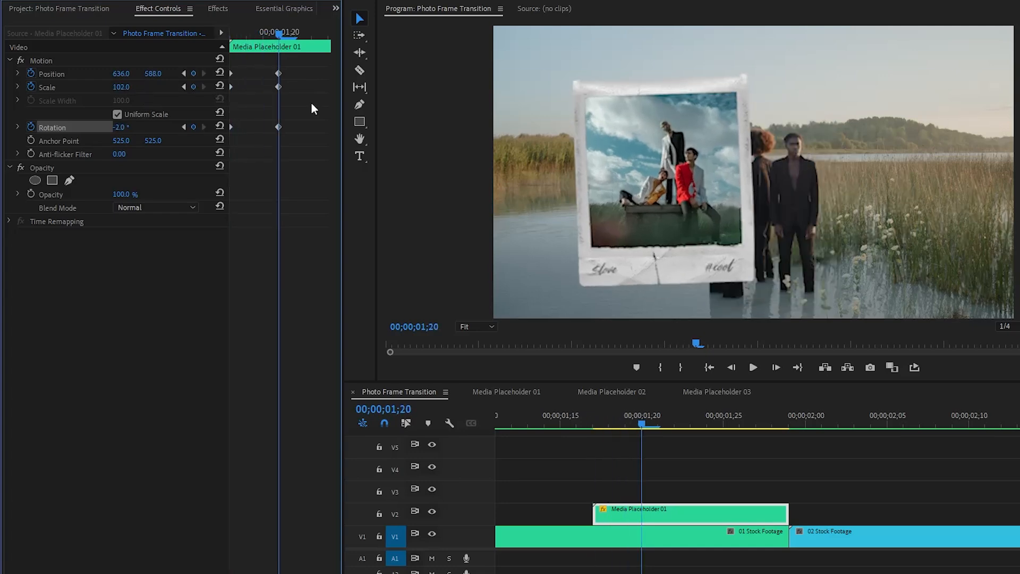
- Place the Media Placeholder 02 sequence on V3 starting at 00;00;01;20 and remove its audio
click(91, 10)
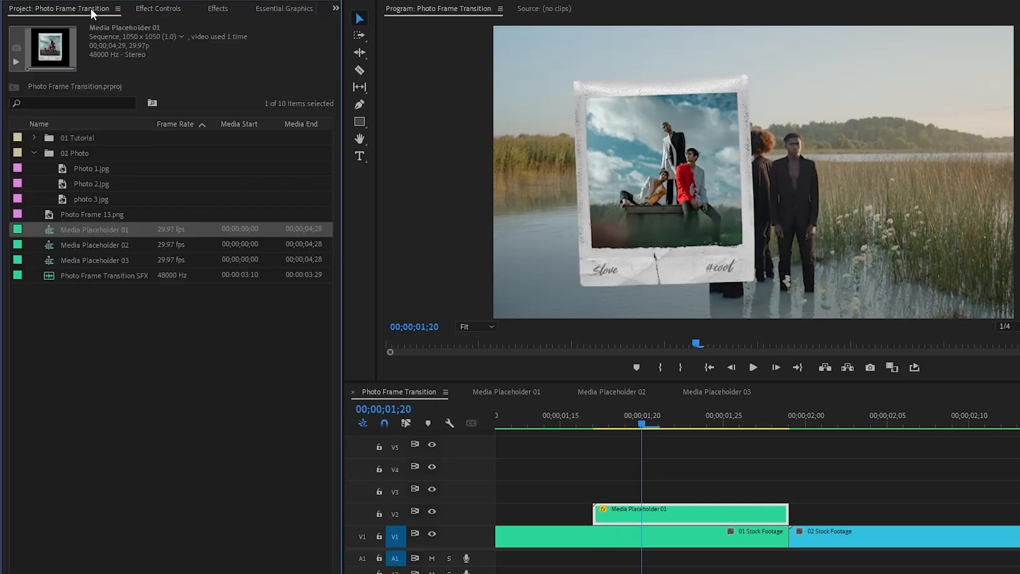
click(75, 244)
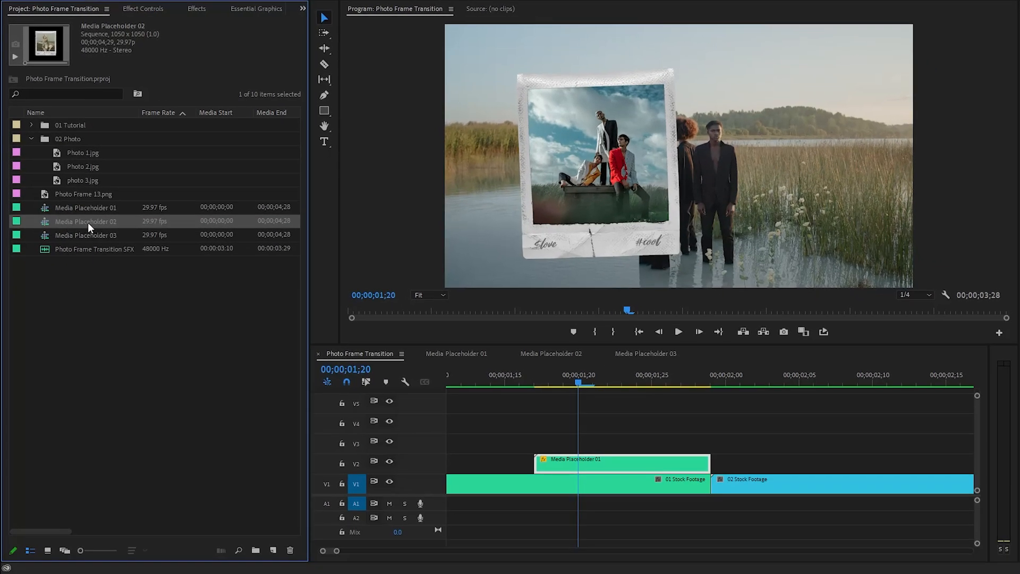
drag(243, 290, 603, 516)
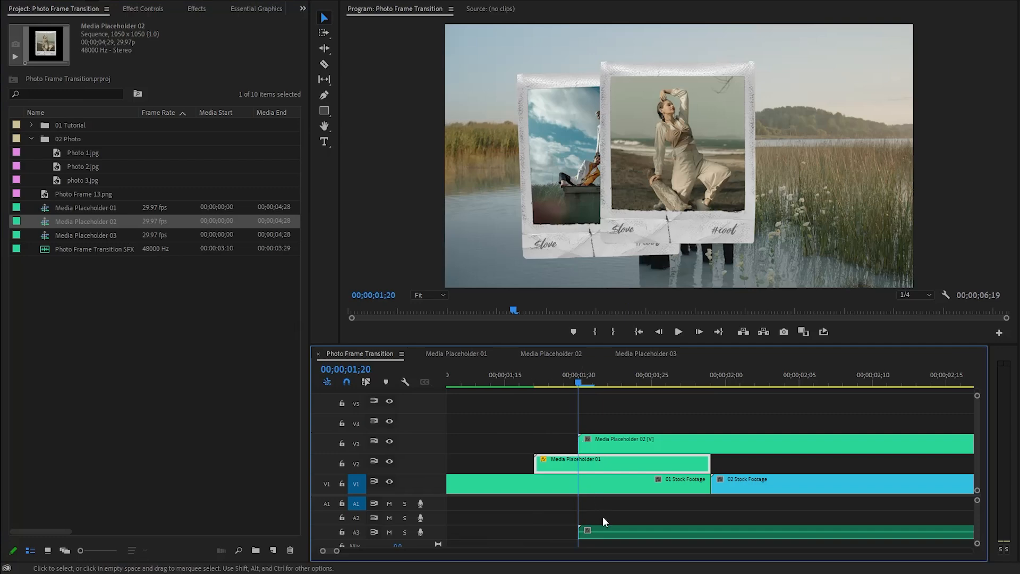
alt+click(607, 530)
key(Delete)
- Cut the Media Placeholder 02 clip at the junction of the two stock clips and delete the part after it
key(c)
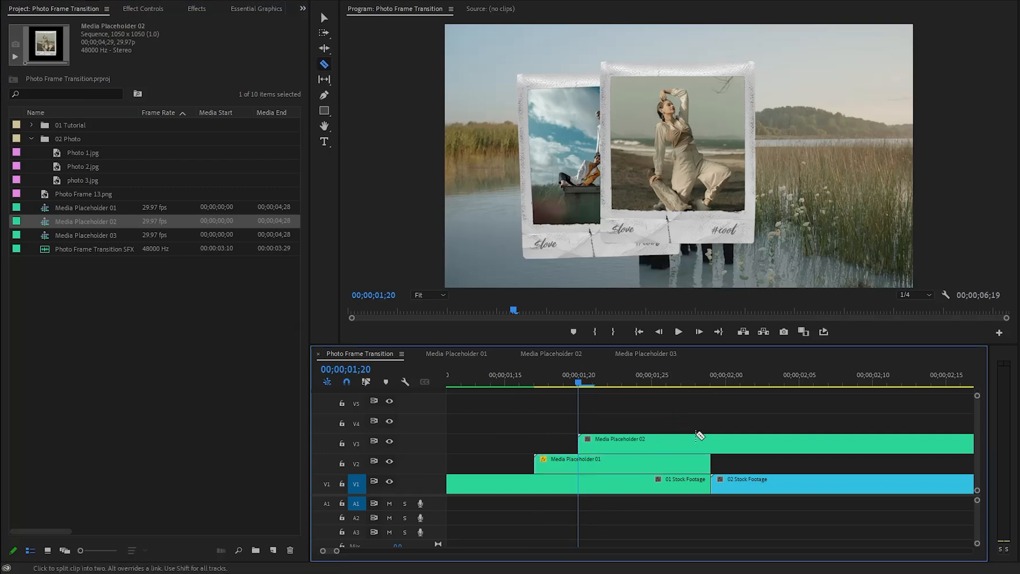
click(717, 449)
key(v)
click(741, 437)
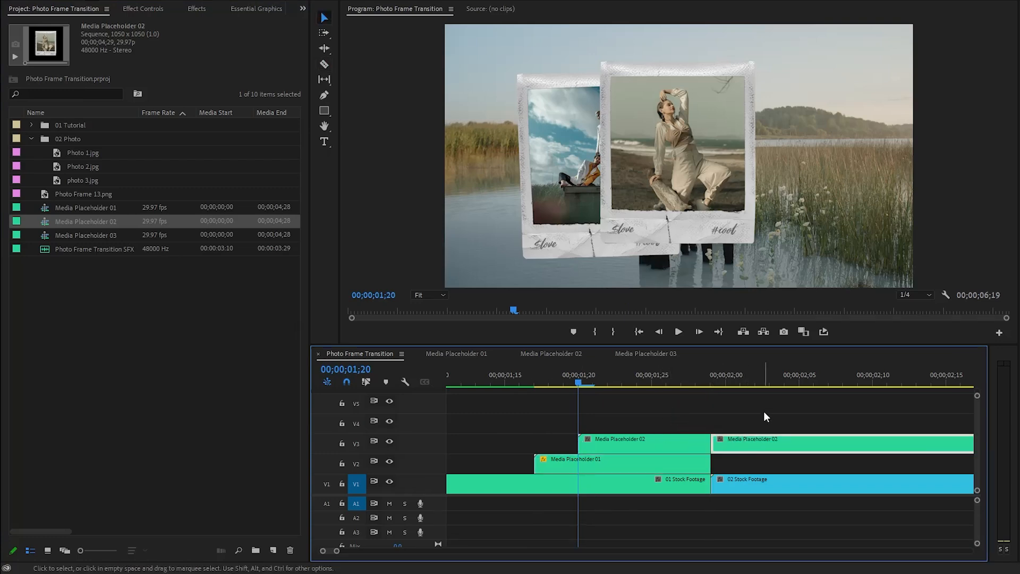
key(Delete)
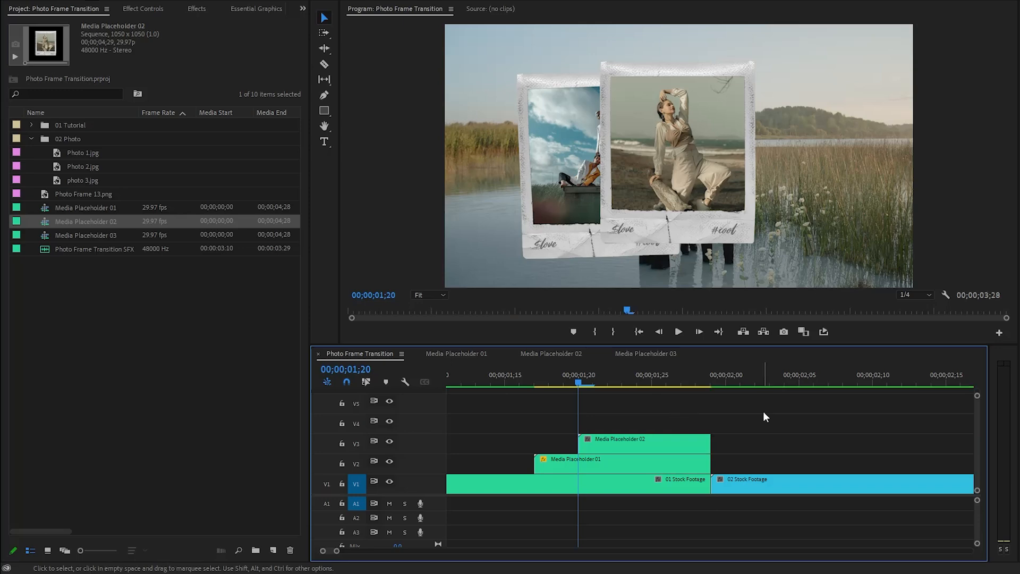
- Start Position, Scale and Rotation keyframes on Media Placeholder 02 at 00;00;01;20, with rotation 1° and position 1404, 690
click(665, 444)
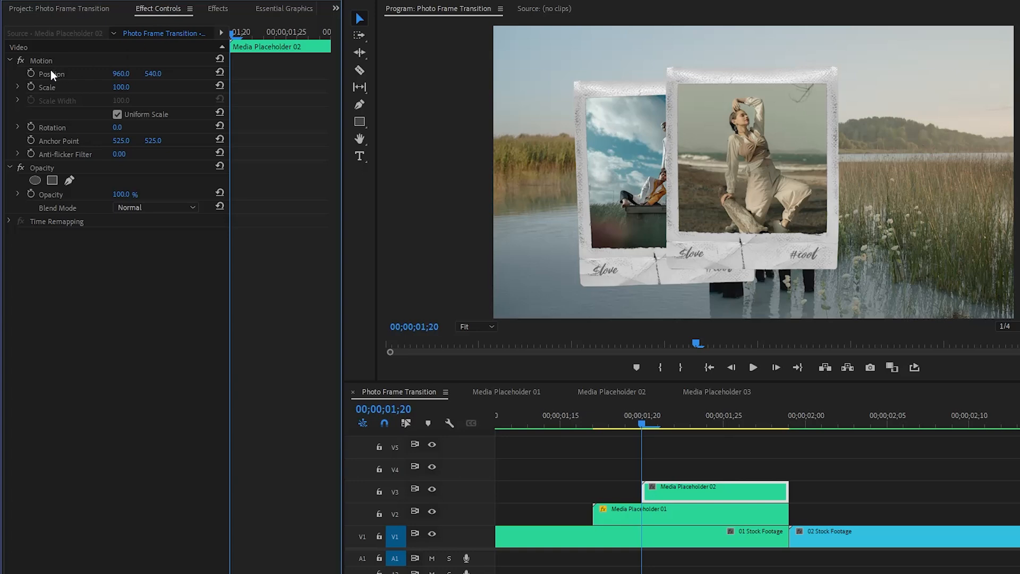
click(31, 73)
click(30, 87)
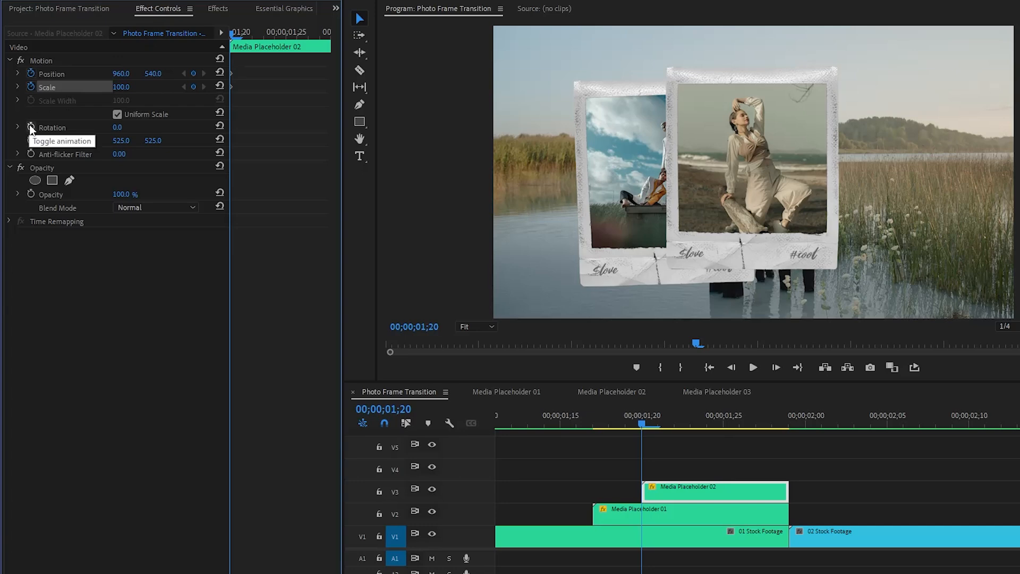
click(31, 127)
click(118, 128)
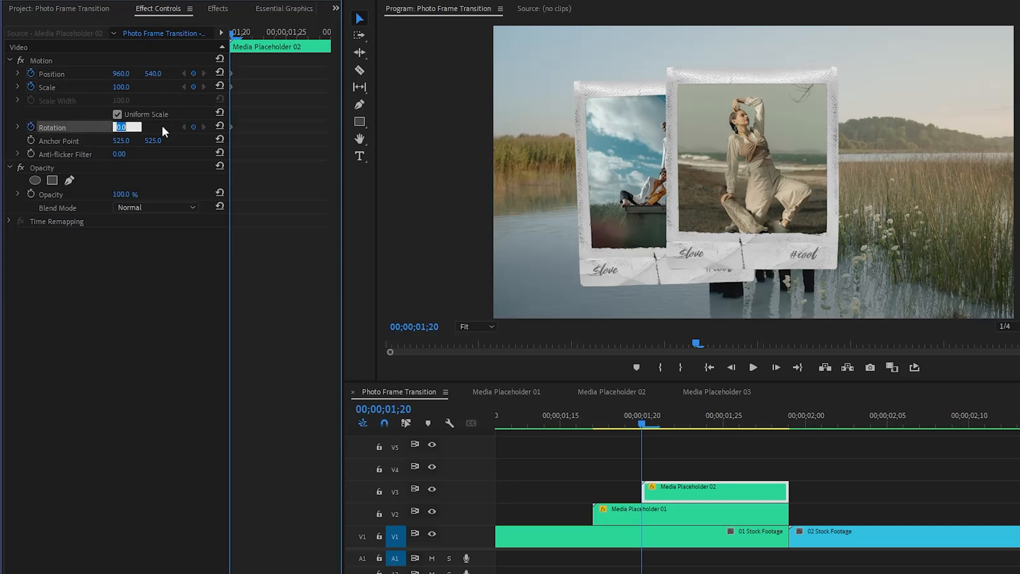
text(1)
key(Return)
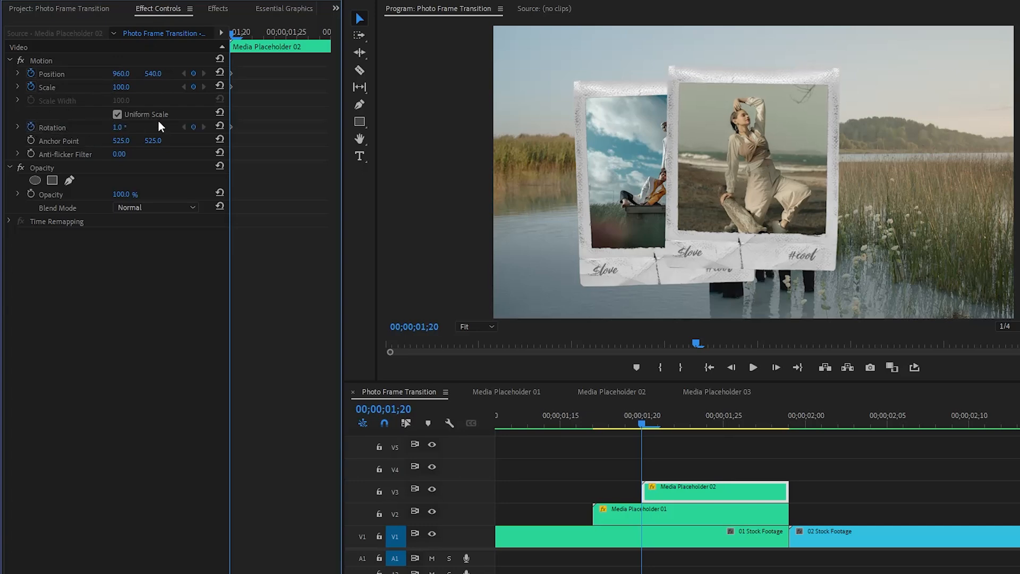
drag(123, 76, 358, 76)
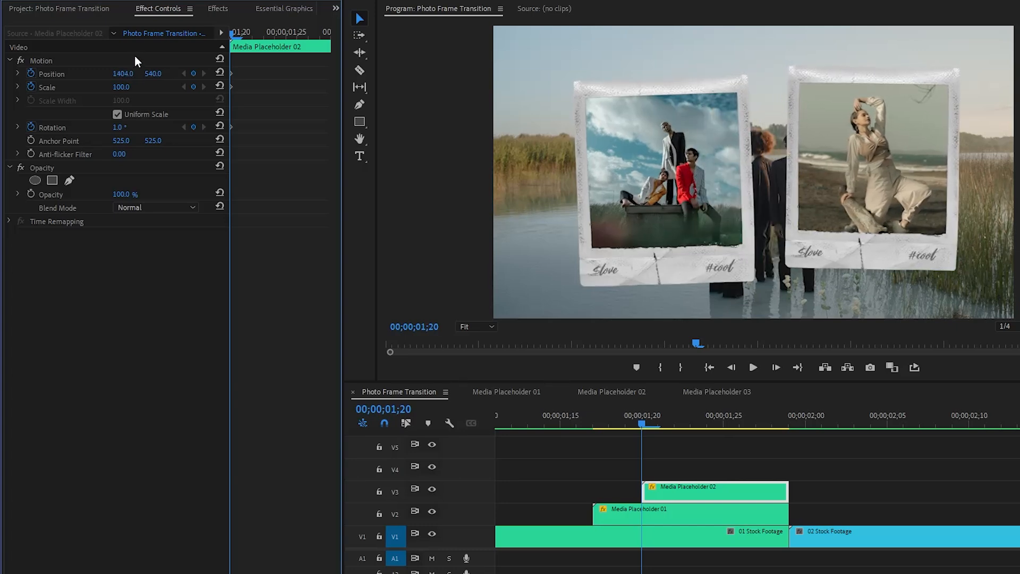
drag(153, 73, 233, 73)
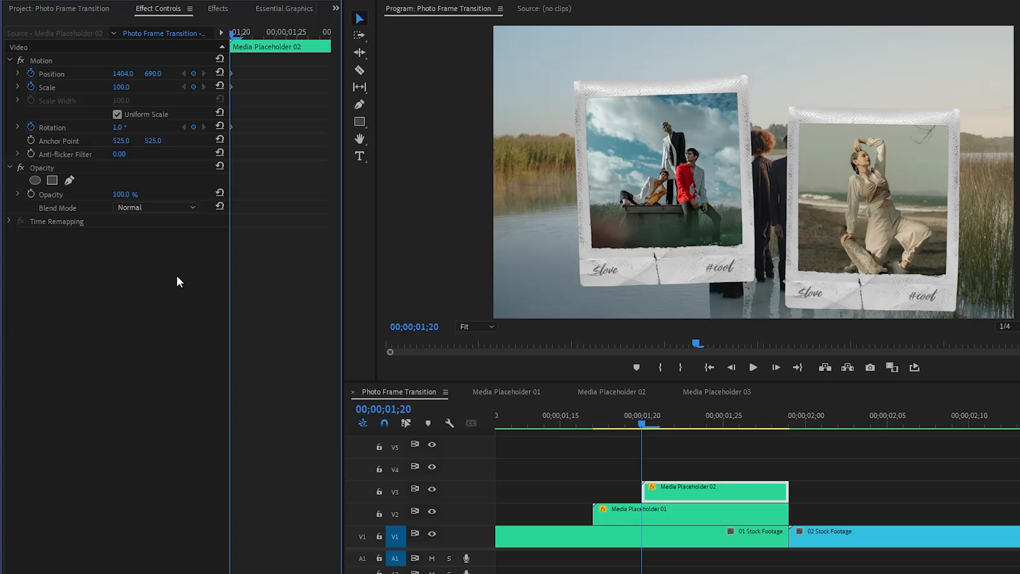
- Three frames further, at 00;00;01;23, keyframe the rotation of Media Placeholder 02 at -2°
key(Right)
key(Right)
key(Right)
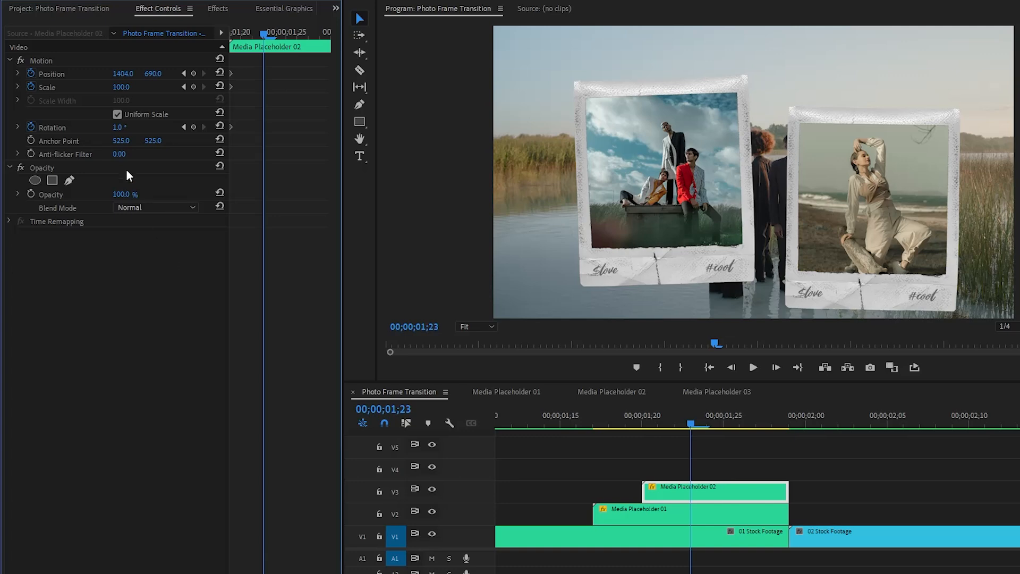
click(118, 127)
text(-2)
key(Return)
- Keyframe Media Placeholder 02 at 00;00;01;23 with scale 102 and position 1355, 666
click(121, 87)
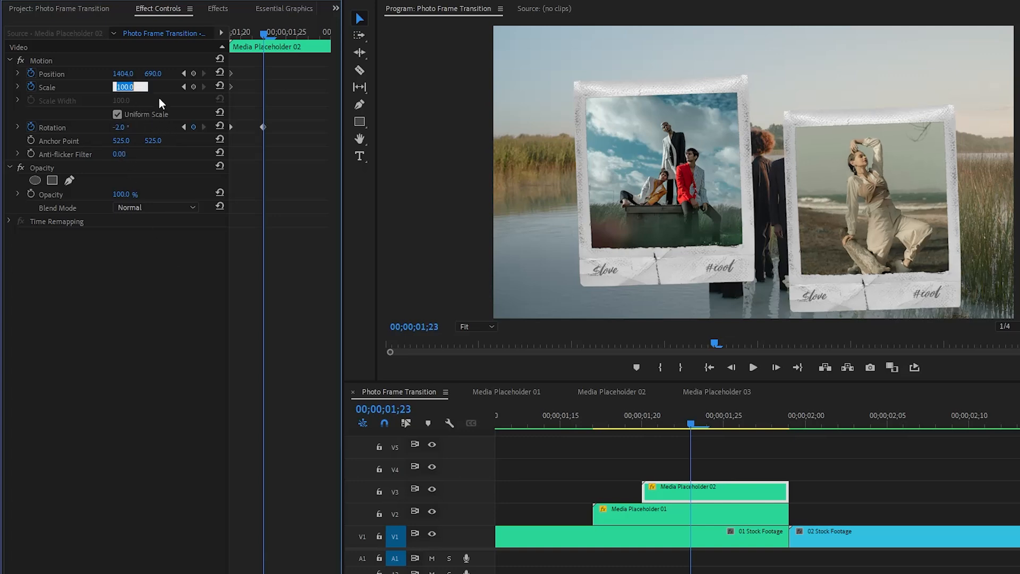
text(102)
key(Return)
drag(153, 75, 105, 74)
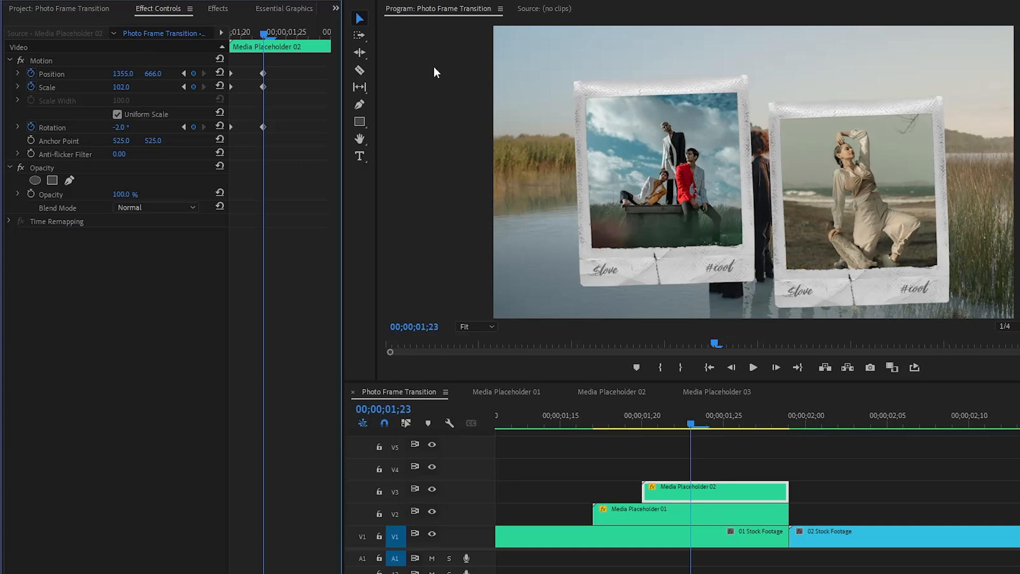
mouse_move(265, 33)
mouse_down()
mouse_move(214, 43)
mouse_move(263, 46)
mouse_up()
- Place the Media Placeholder 03 sequence on V4 starting at 00;00;01;23
click(75, 10)
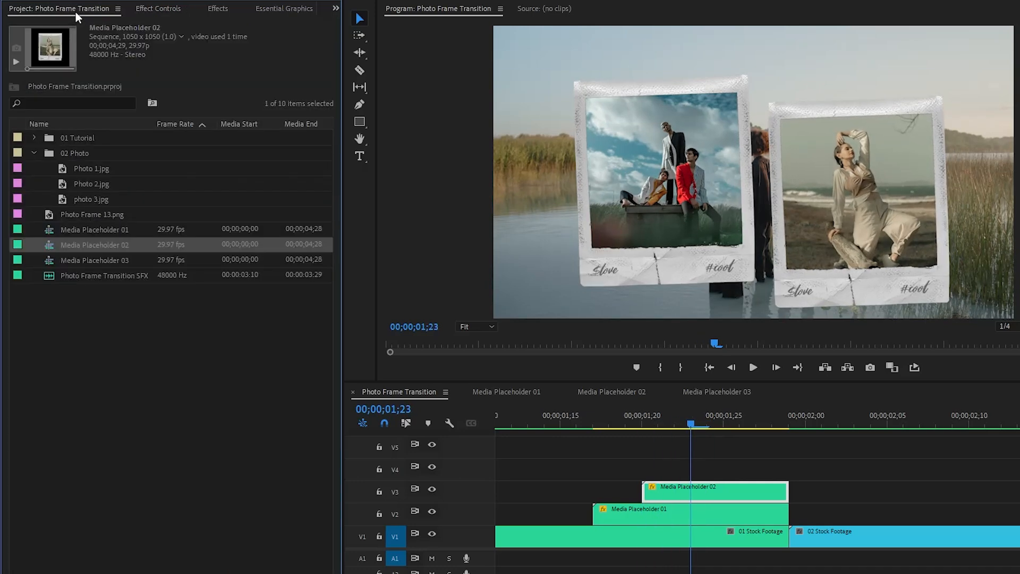
click(72, 259)
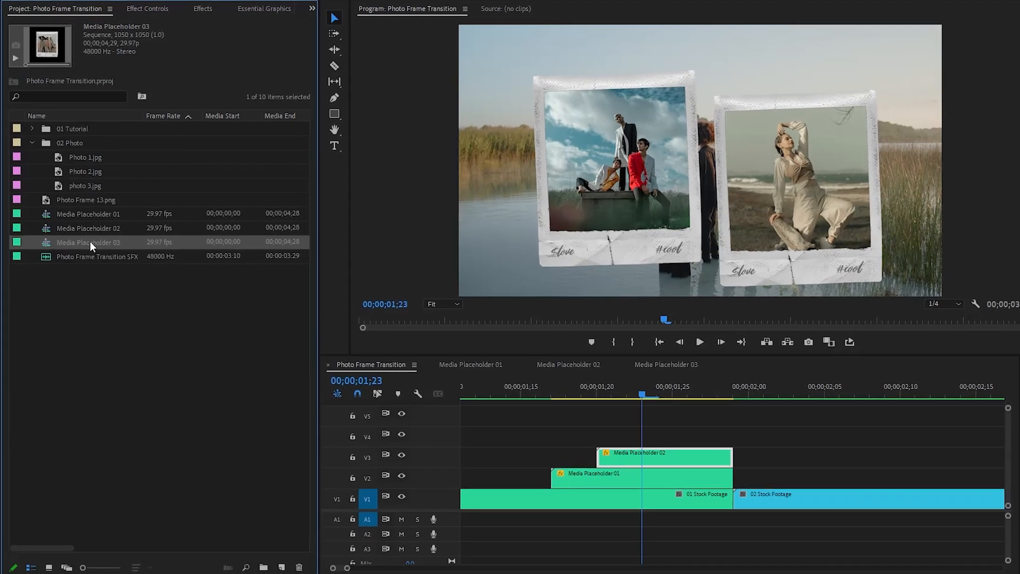
drag(367, 355, 660, 420)
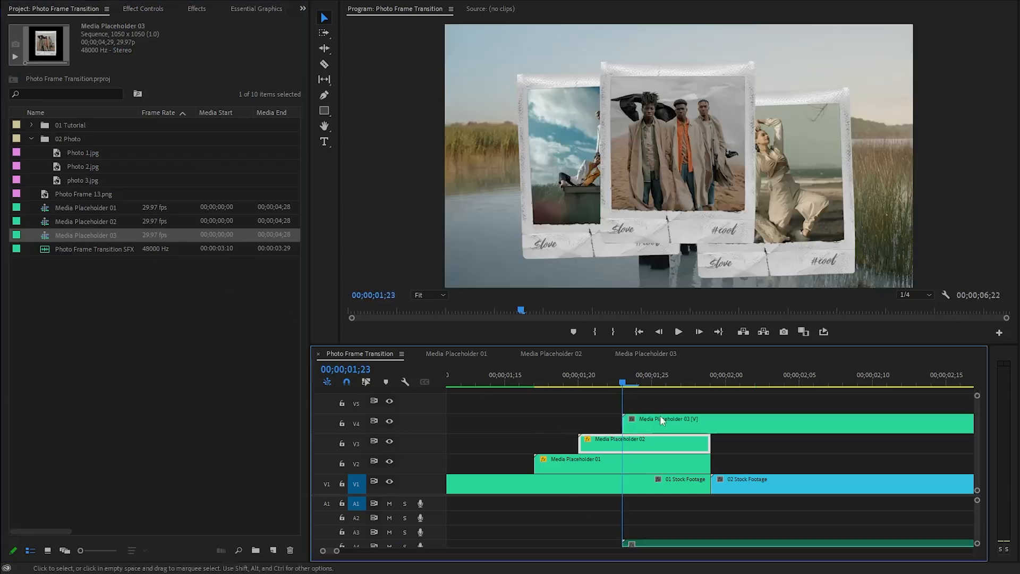
- Delete the audio of Media Placeholder 03 and trim its V4 clip to end at the cut between the stock clips
click(667, 542)
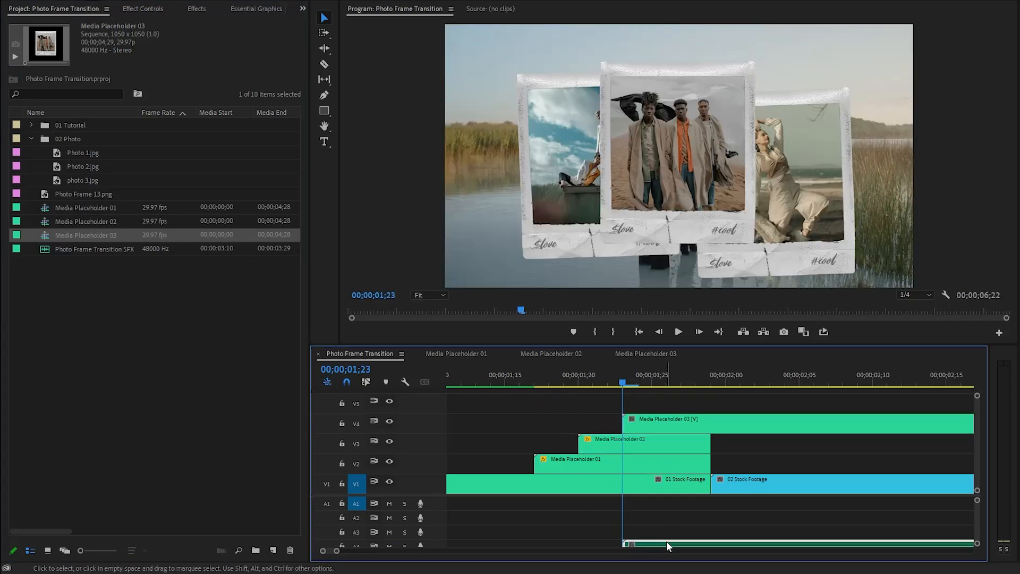
key(Delete)
key(c)
click(711, 423)
key(v)
click(746, 422)
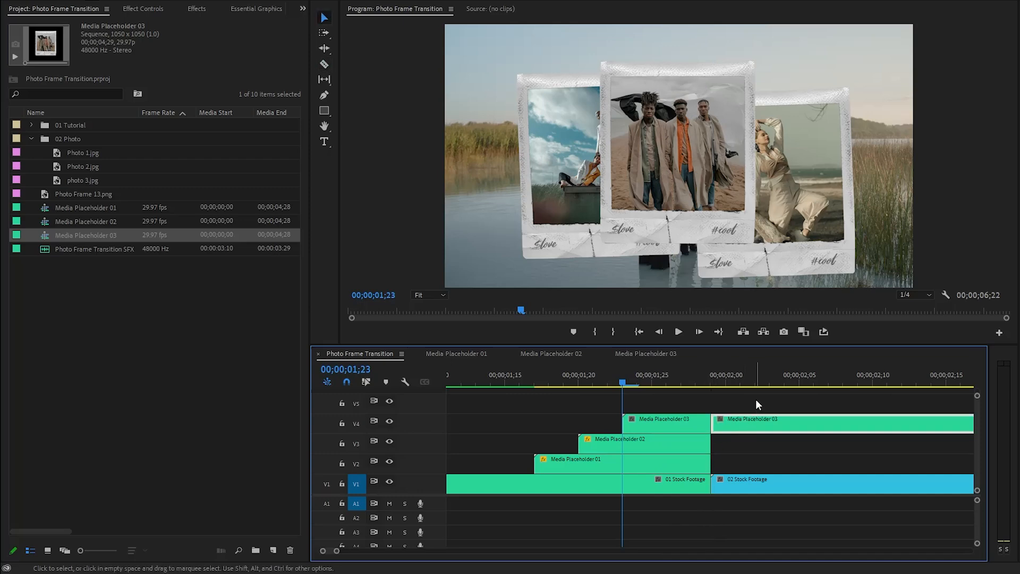
key(Delete)
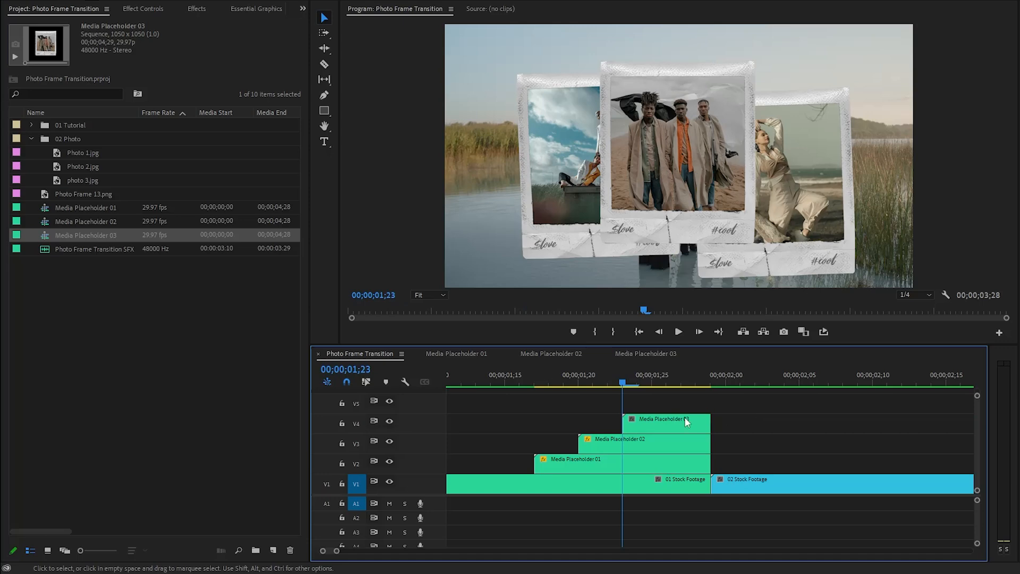
- Start Position, Scale and Rotation keyframes on Media Placeholder 03 at 00;00;01;23, with rotation 4°
click(671, 420)
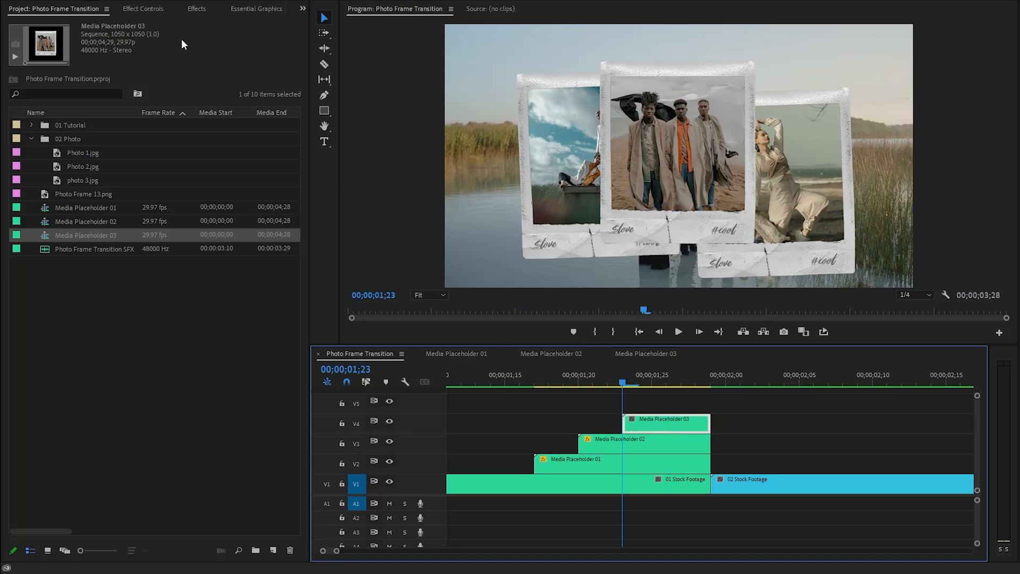
click(154, 9)
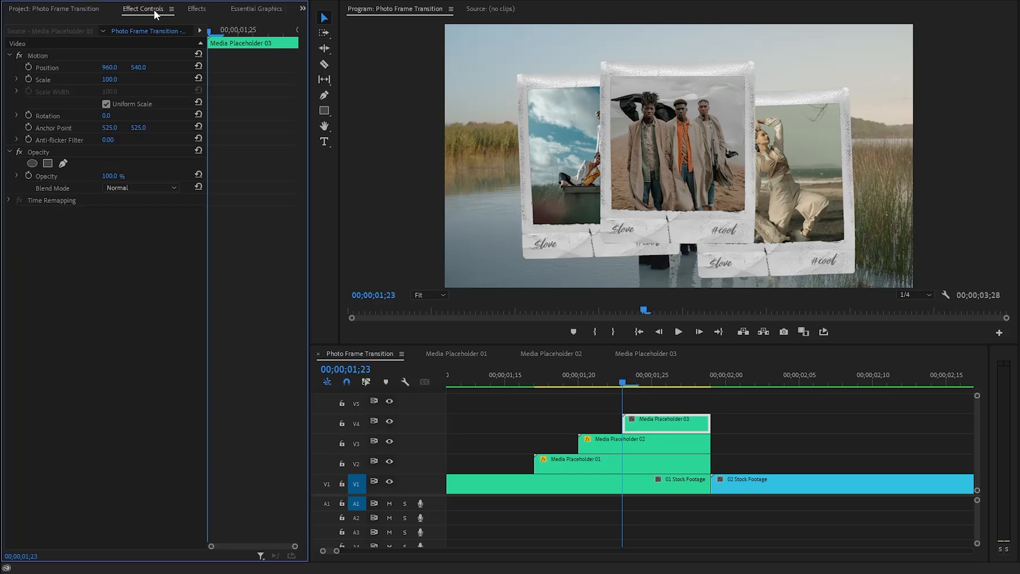
click(29, 67)
click(29, 79)
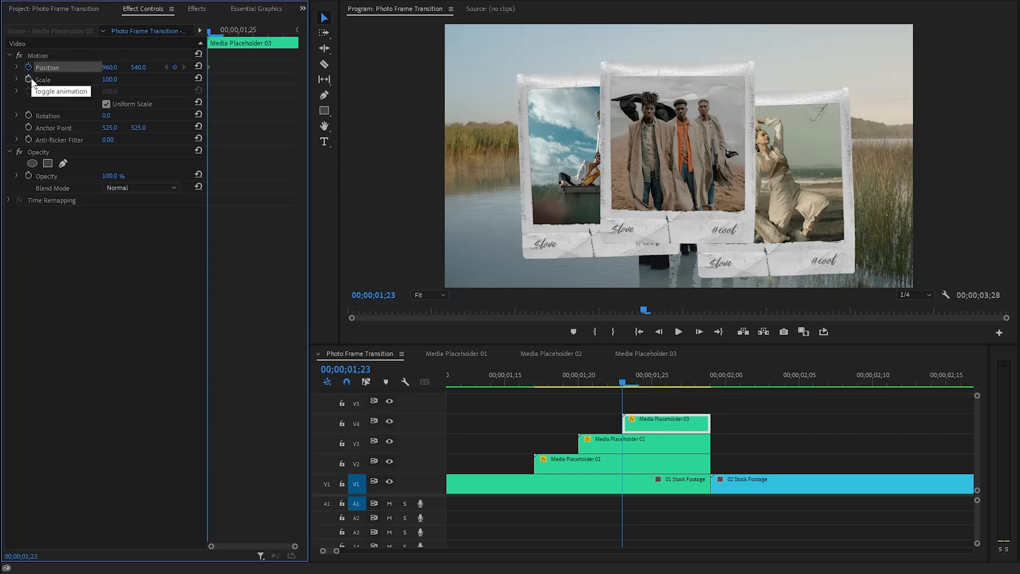
click(30, 115)
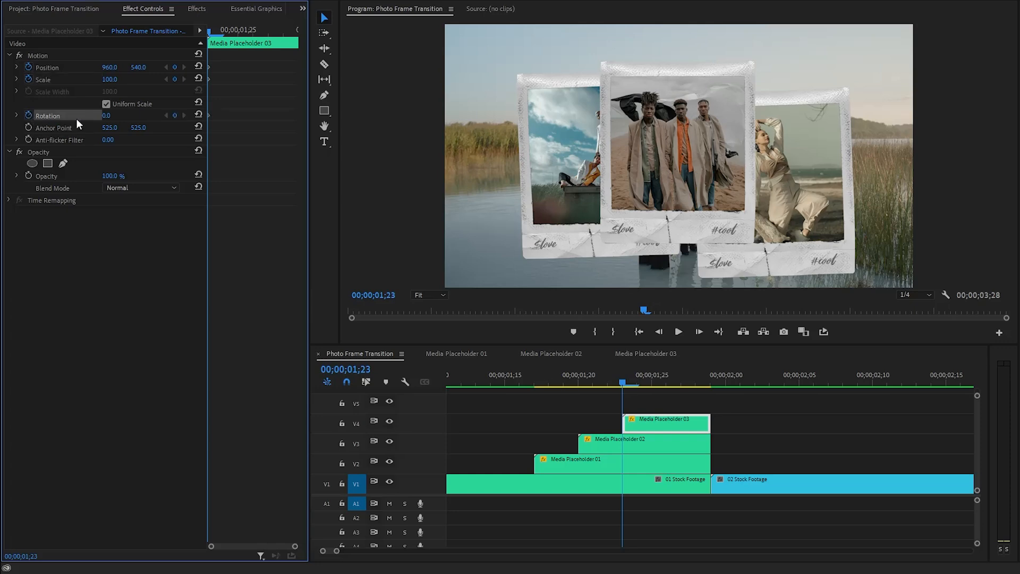
click(107, 115)
text(4)
key(Return)
- Set the first keyframes of Media Placeholder 03 to scale 96 and position 1057, 569
click(115, 81)
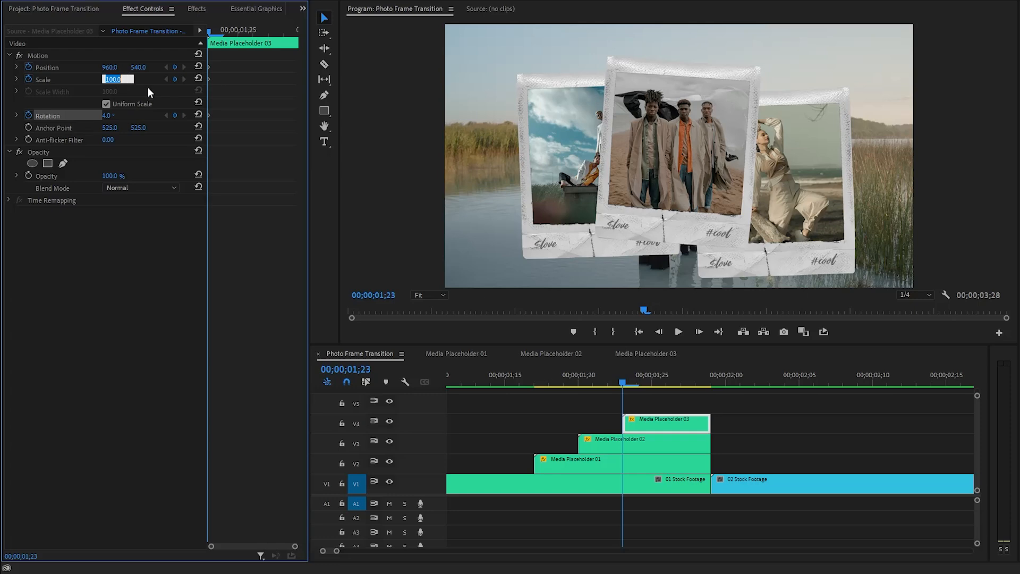
text(96)
key(Return)
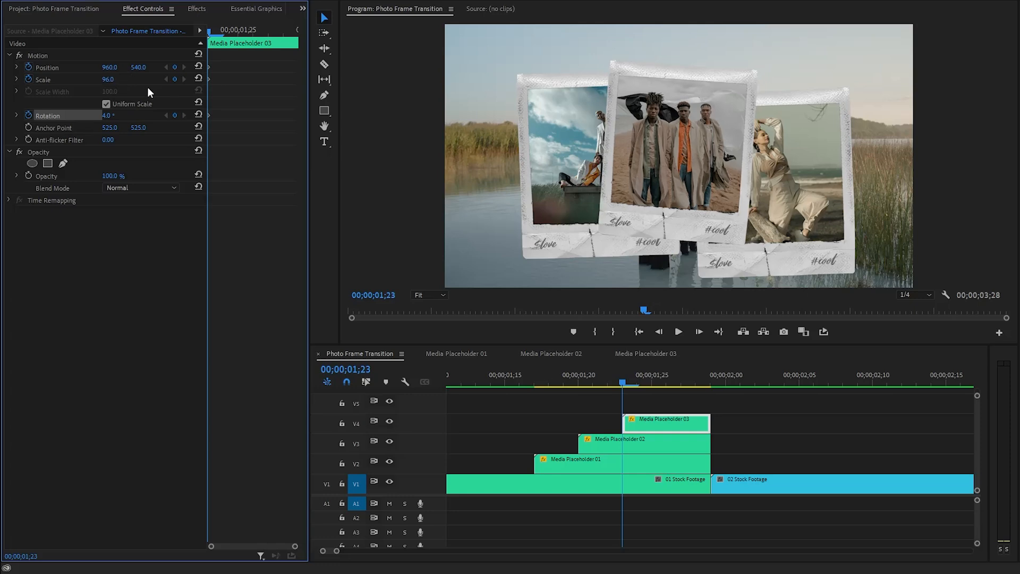
drag(109, 67, 161, 67)
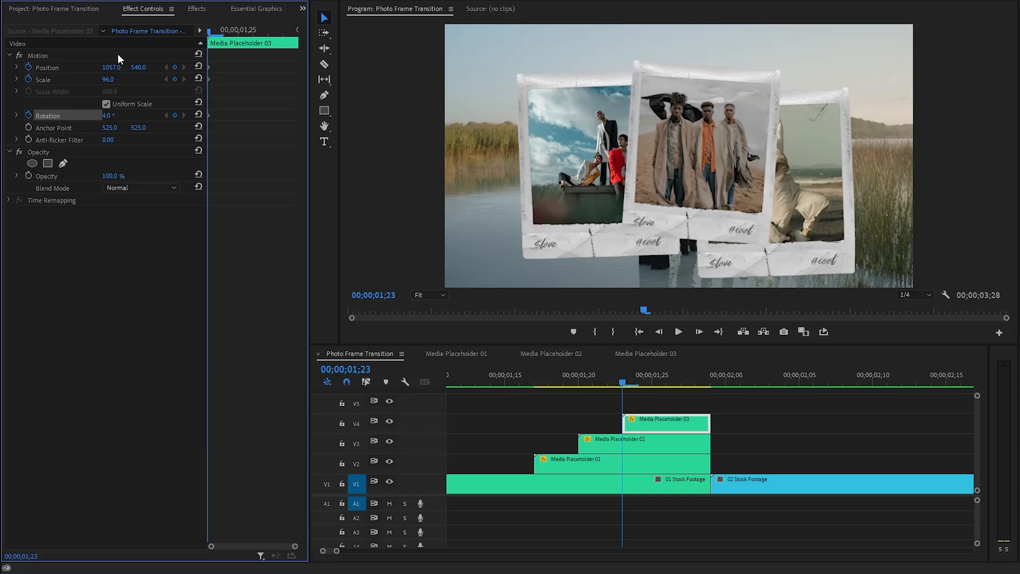
drag(138, 67, 153, 67)
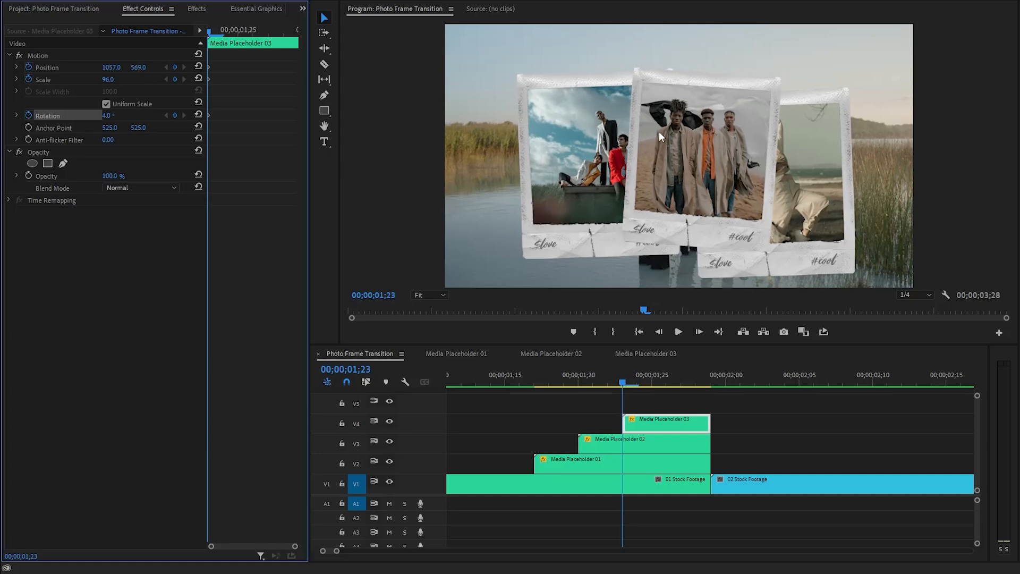
click(141, 221)
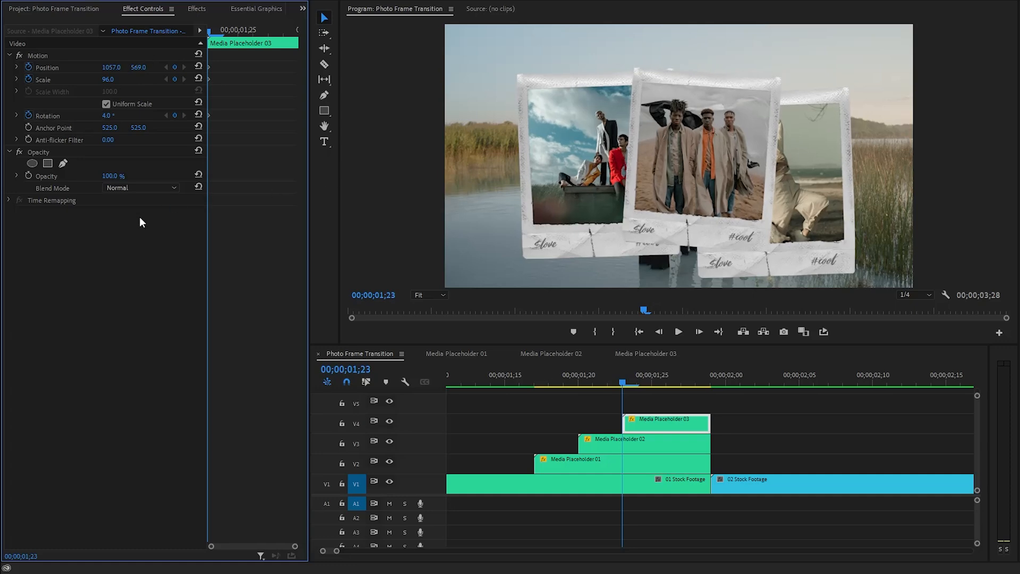
- Three frames further, at 00;00;01;26, keyframe the rotation of Media Placeholder 03 at 3°
key(Right)
key(Right)
key(Right)
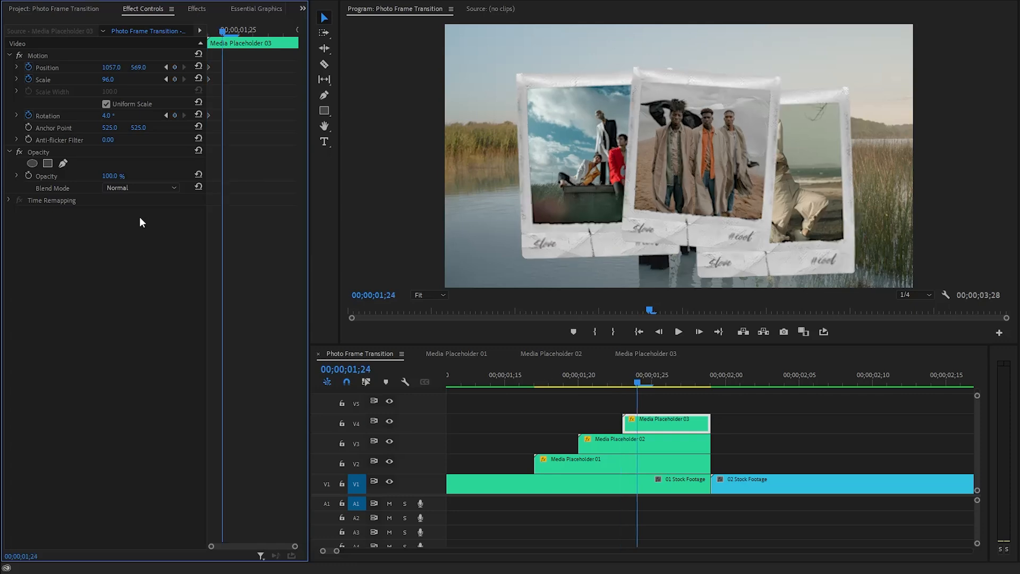
click(111, 118)
text(3)
key(Return)
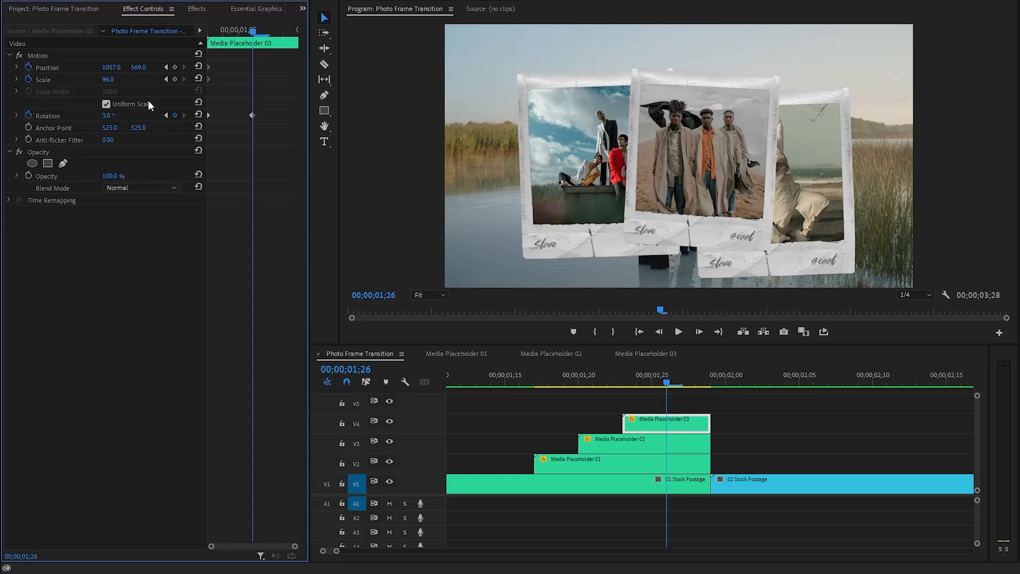
- Keyframe Media Placeholder 03 at 00;00;01;26 with scale 97 and position 1028, 512
click(109, 80)
text(97)
key(Return)
click(111, 67)
text(1080)
key(Return)
mouse_move(111, 68)
mouse_down()
mouse_move(123, 67)
mouse_move(96, 67)
mouse_move(118, 68)
mouse_move(107, 68)
mouse_up()
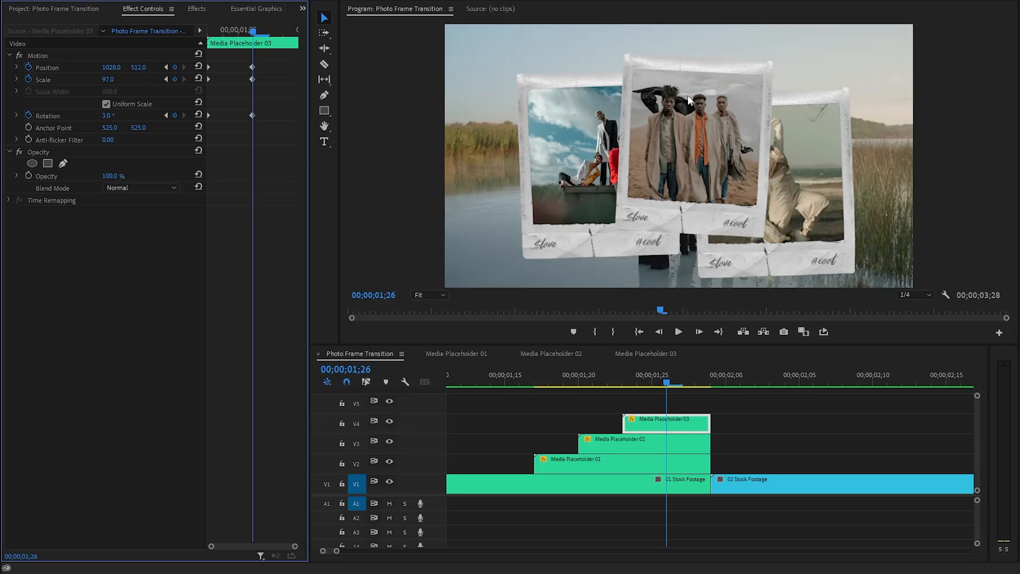
drag(667, 383, 593, 423)
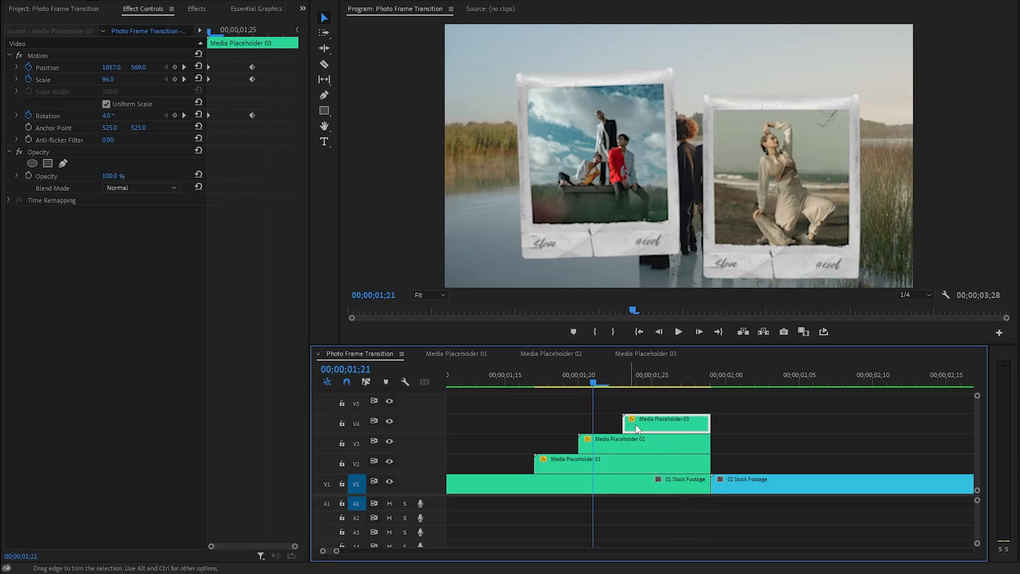
- Create a white (FFFFFF) Color Matte in the project with the default name
click(764, 428)
click(72, 10)
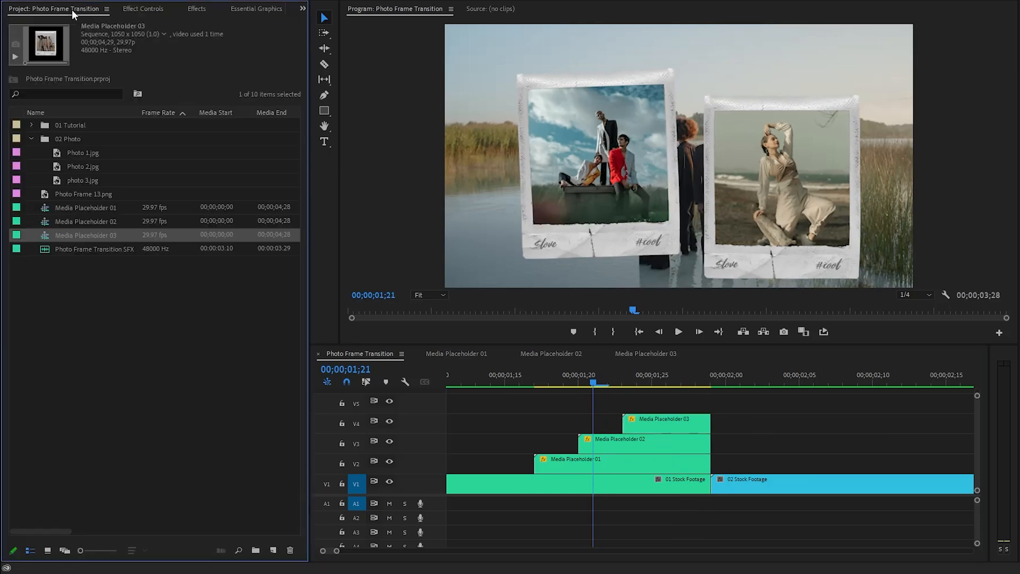
right_click(51, 281)
mouse_move(171, 330)
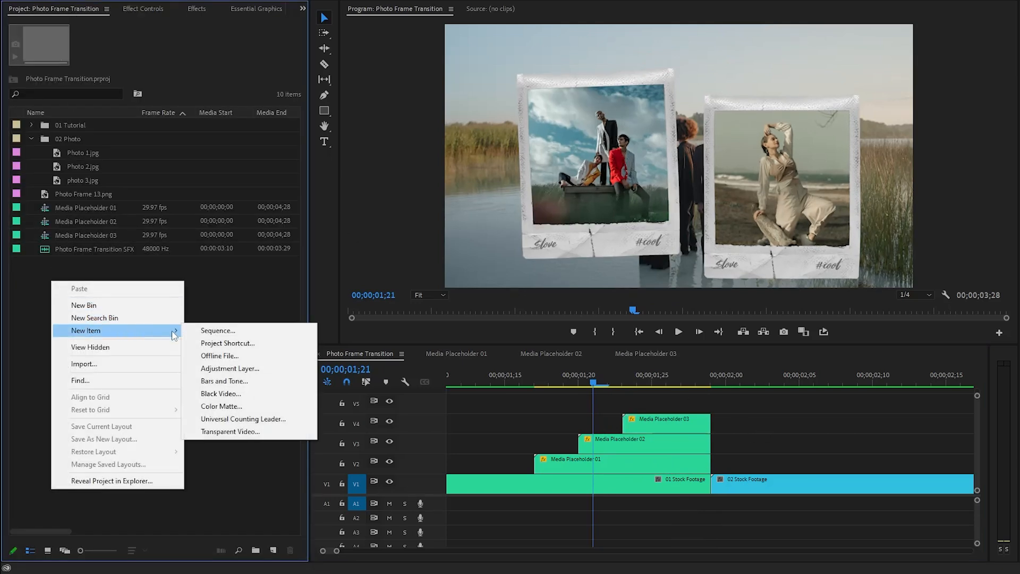
click(223, 408)
click(567, 307)
click(414, 339)
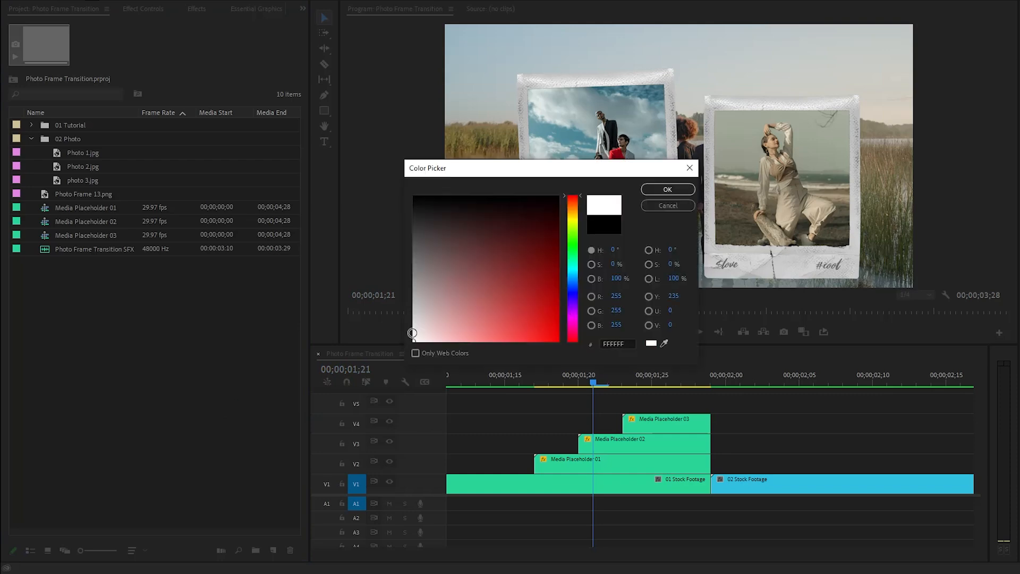
click(671, 190)
click(528, 289)
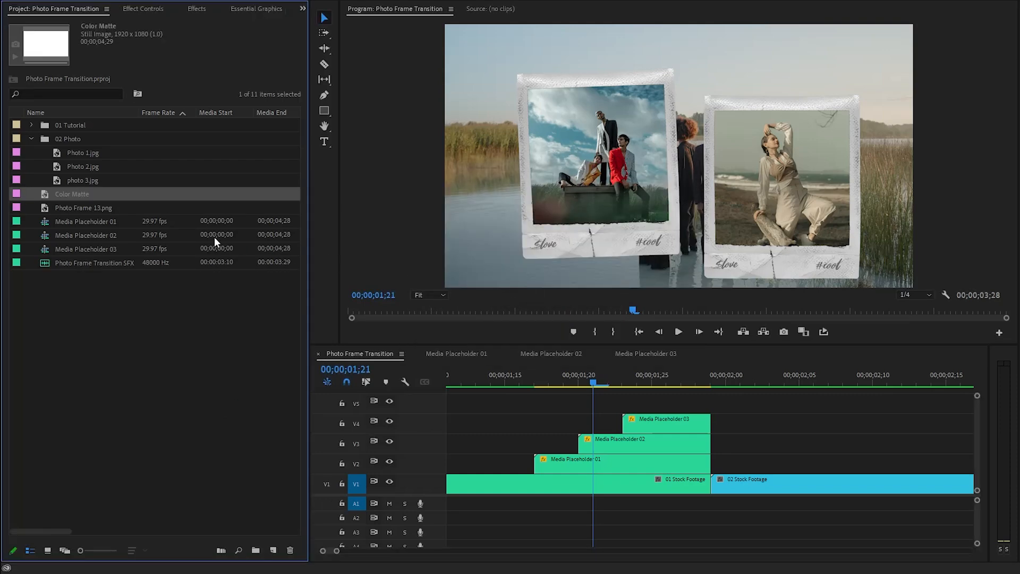
- Place the Color Matte on V5 as a 3-frame clip starting at 00;00;01;26 and ending at the cut
drag(45, 195, 525, 404)
click(573, 406)
right_click(573, 406)
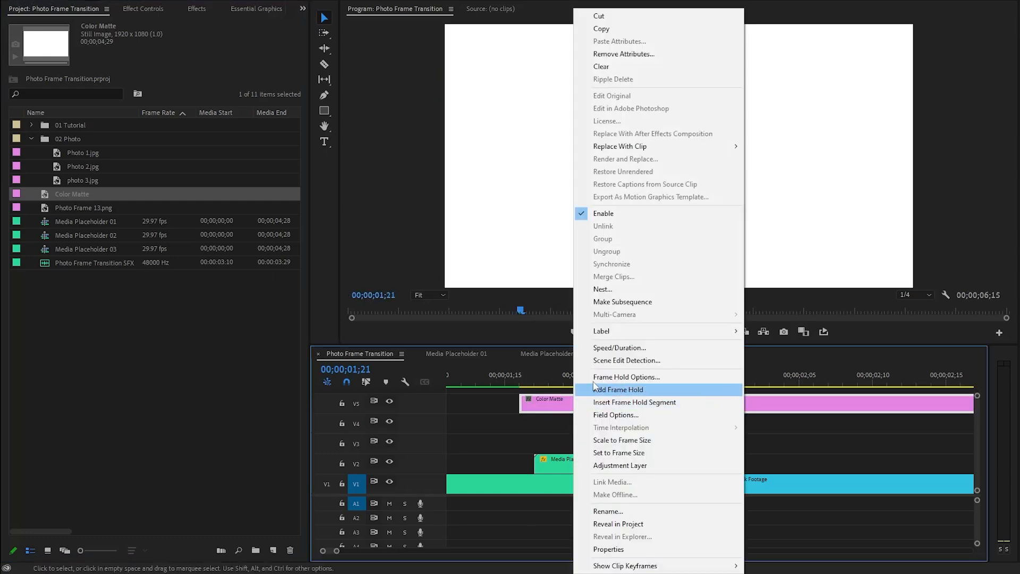
click(606, 348)
click(568, 241)
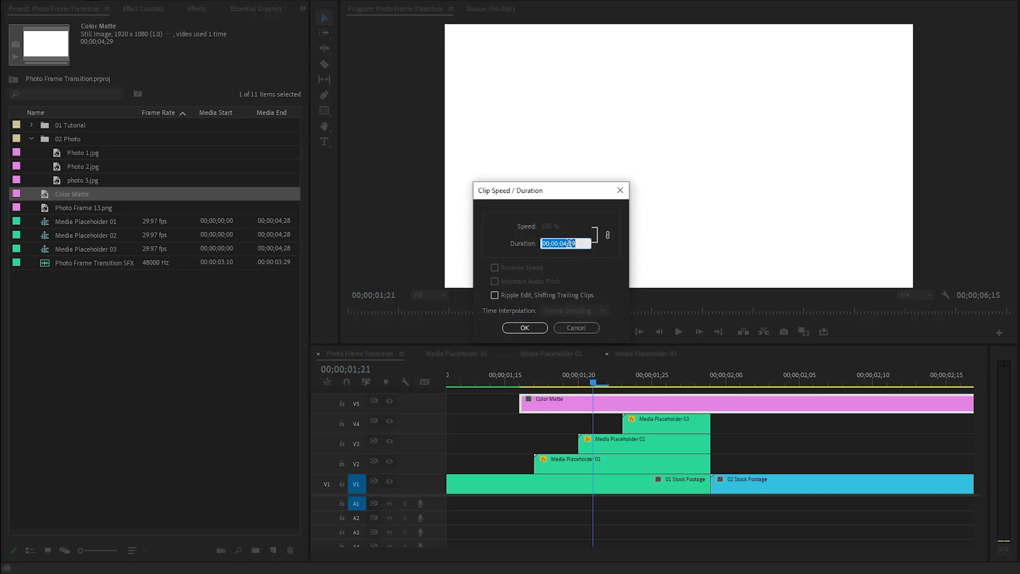
text(3)
key(Return)
click(523, 328)
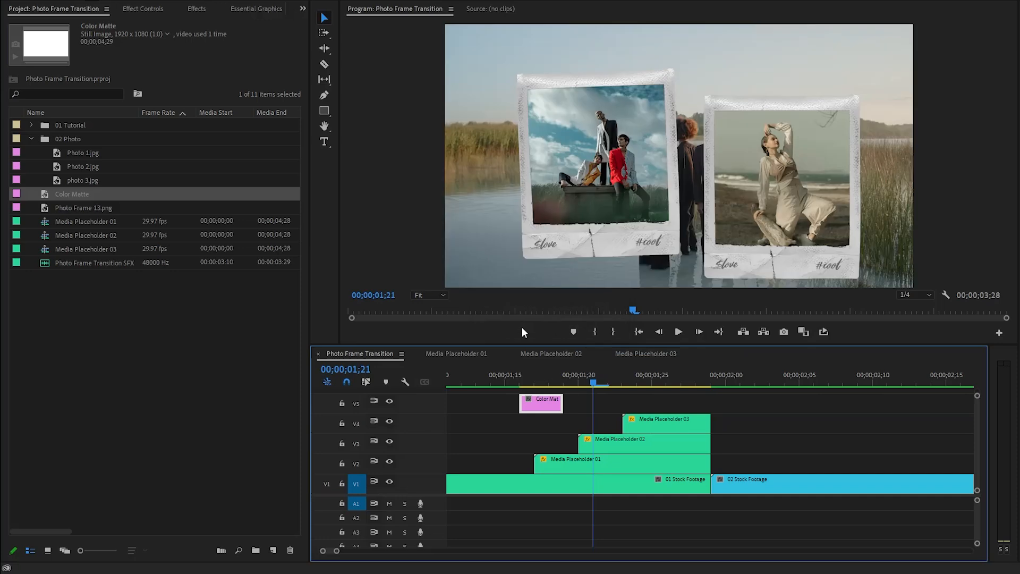
drag(539, 400, 667, 383)
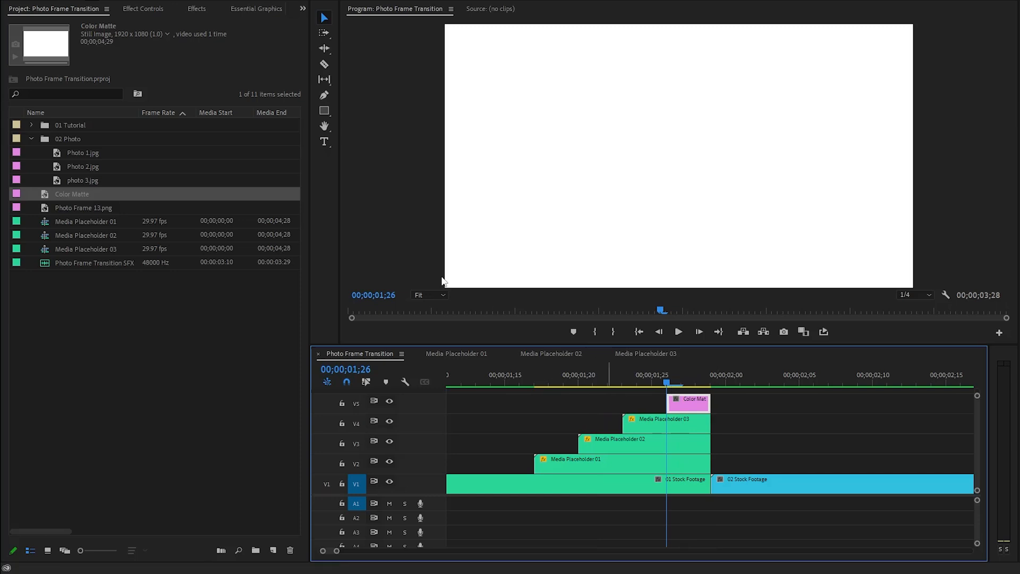
- Start an Opacity keyframe of 0% on the Color Matte at 00;00;01;26
click(151, 9)
click(49, 151)
click(28, 176)
click(112, 176)
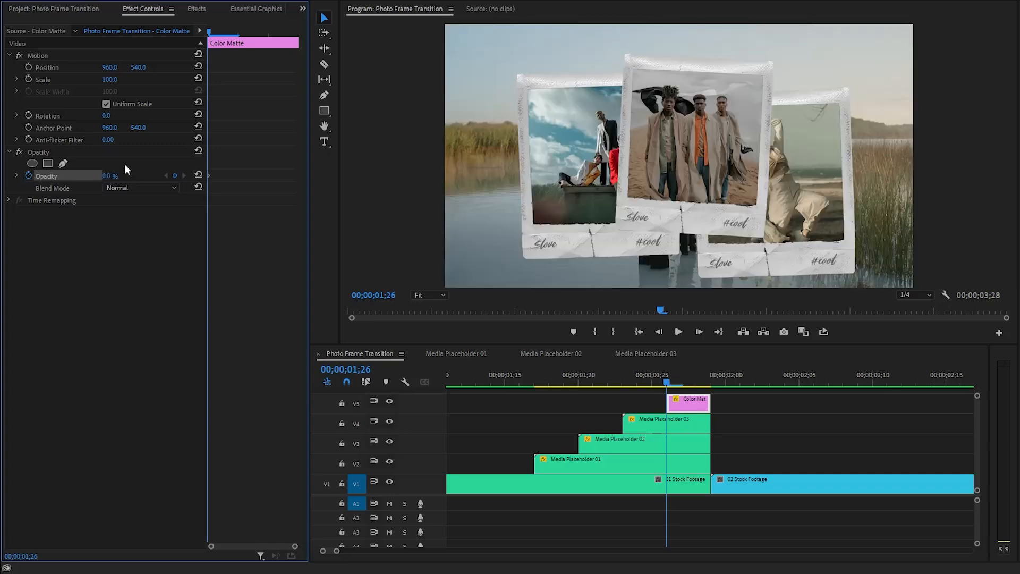
- Keyframe the Color Matte's opacity at 50% at the end of the clip, 00;00;01;29
key(Right)
key(Right)
key(Right)
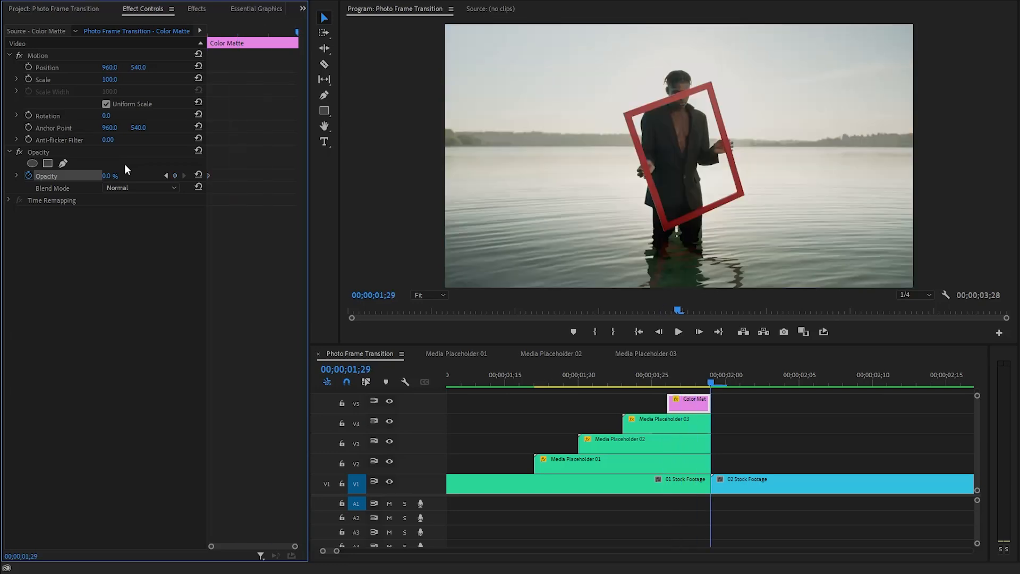
click(110, 176)
text(50)
key(Return)
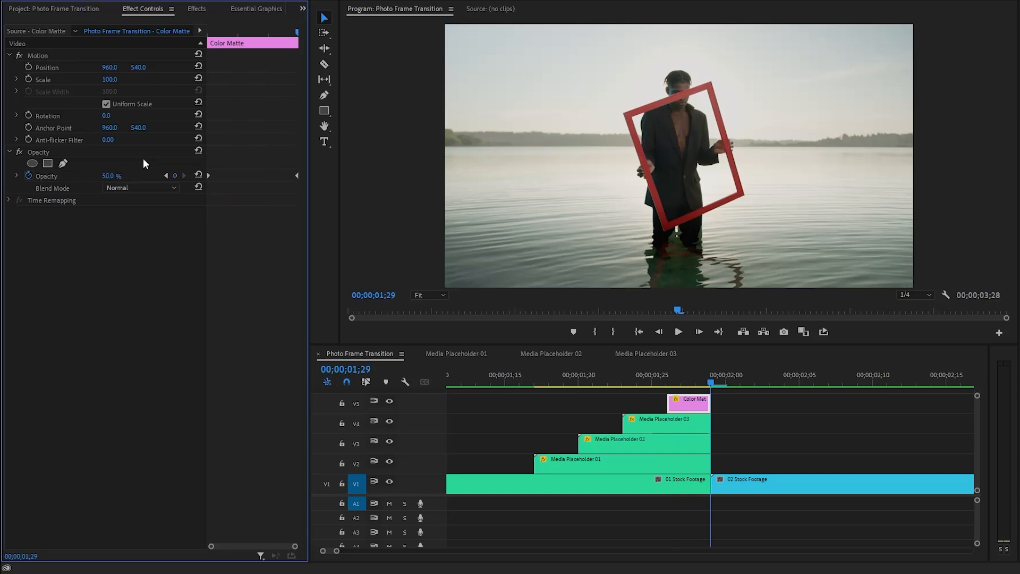
- Apply the Posterize Time effect to Media Placeholder 01 on V2
click(197, 9)
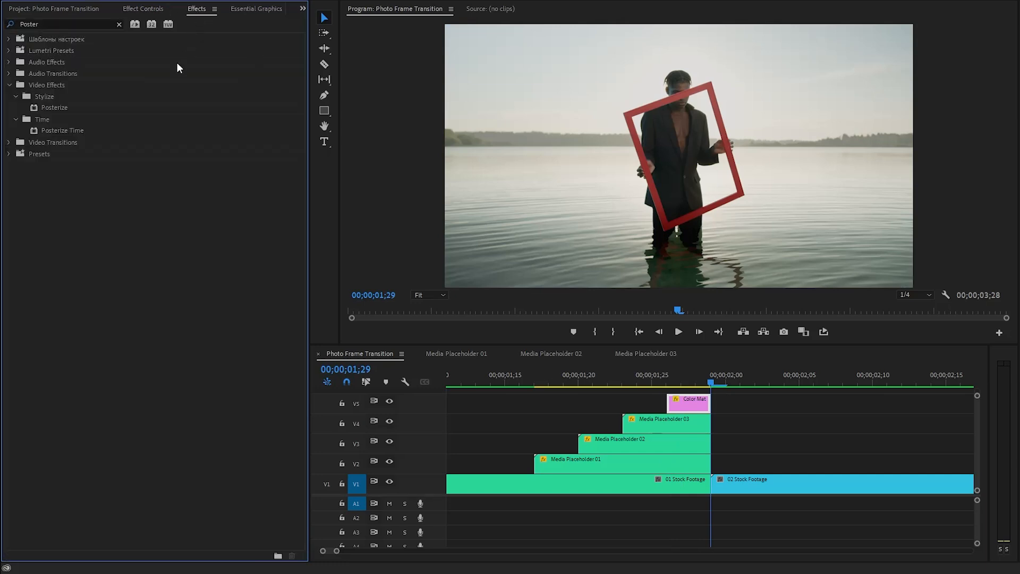
click(67, 132)
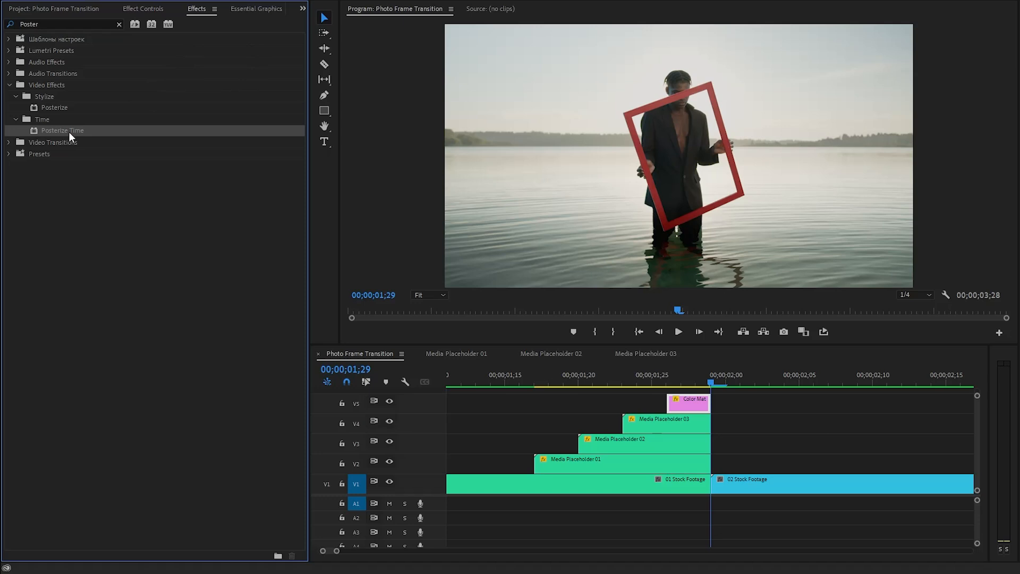
drag(50, 128, 569, 466)
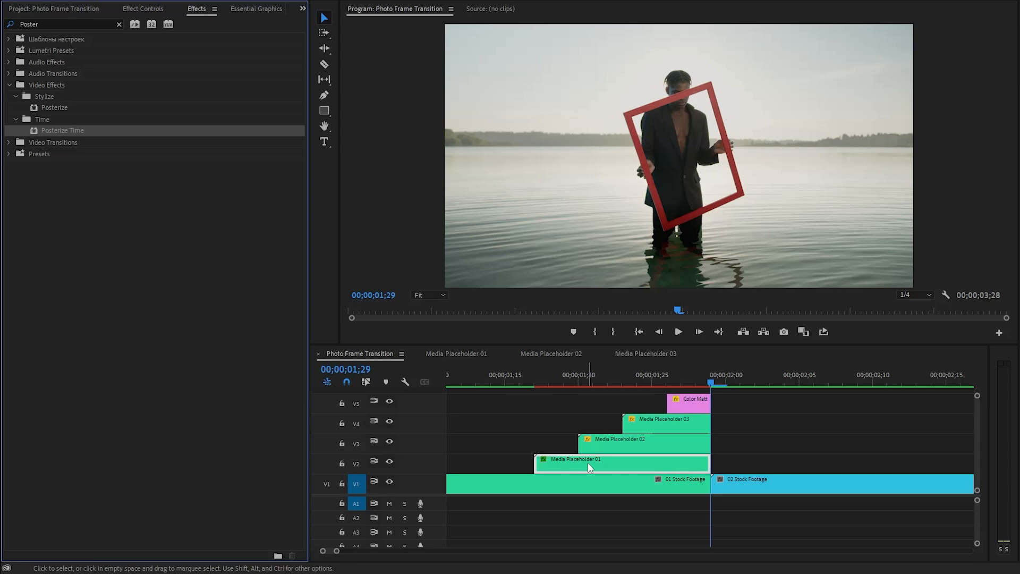
- Set the Posterize Time frame rate of Media Placeholder 01 to 0
click(134, 9)
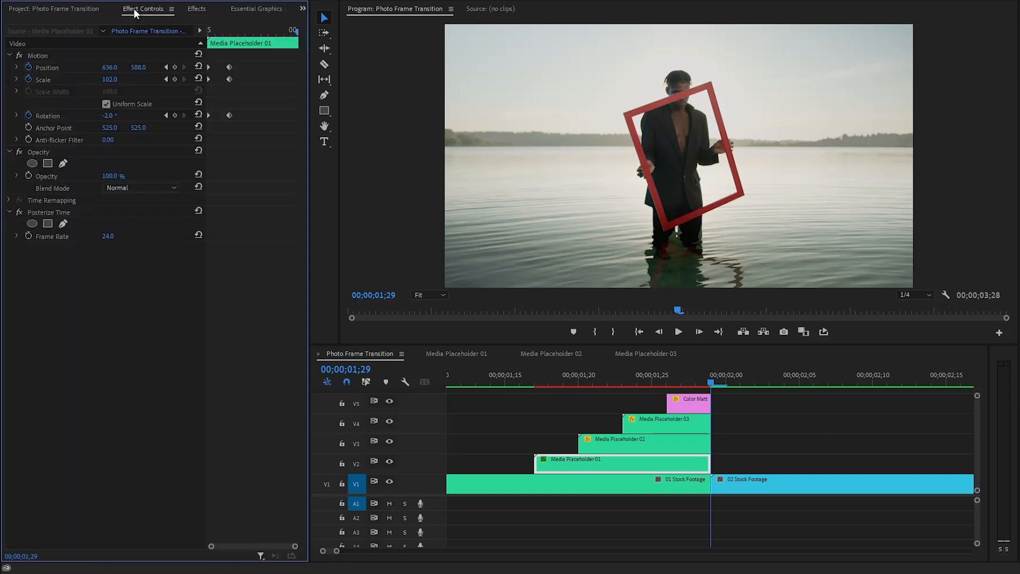
click(70, 212)
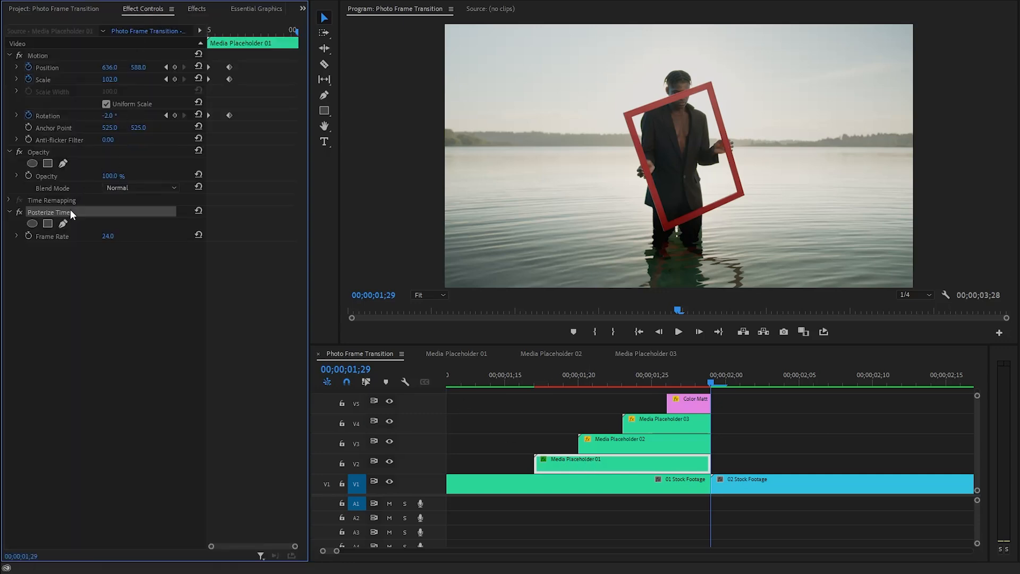
click(108, 236)
text(0)
key(Return)
- Copy the Posterize Time effect from Media Placeholder 01 onto the Media Placeholder 02 and 03 clips
right_click(118, 211)
click(148, 276)
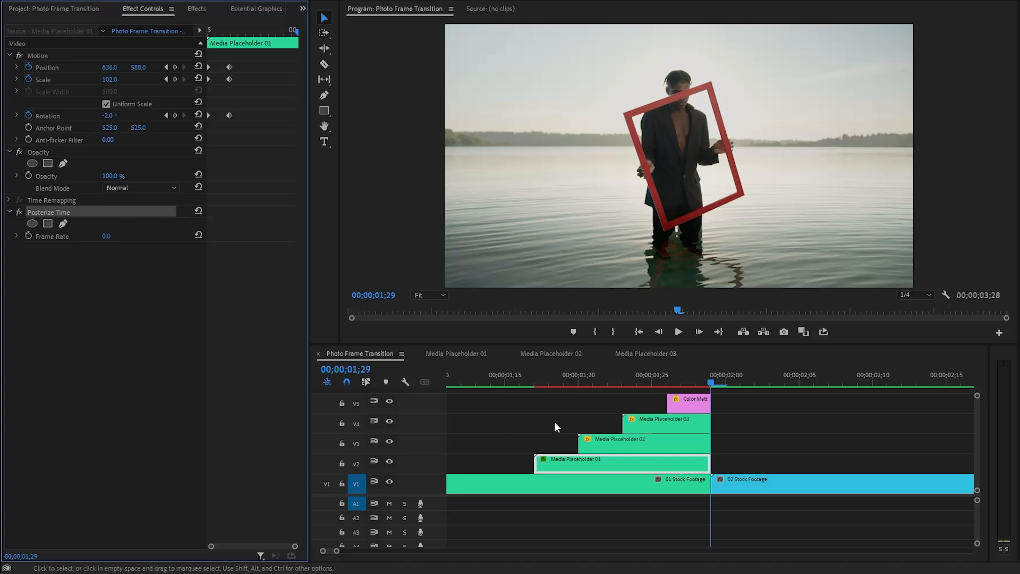
drag(644, 402, 630, 437)
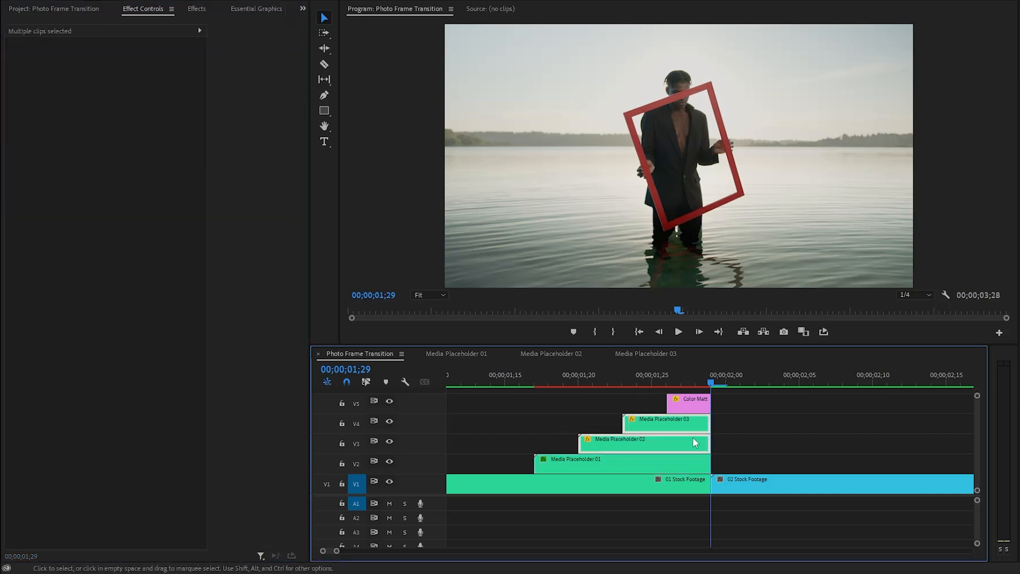
click(746, 423)
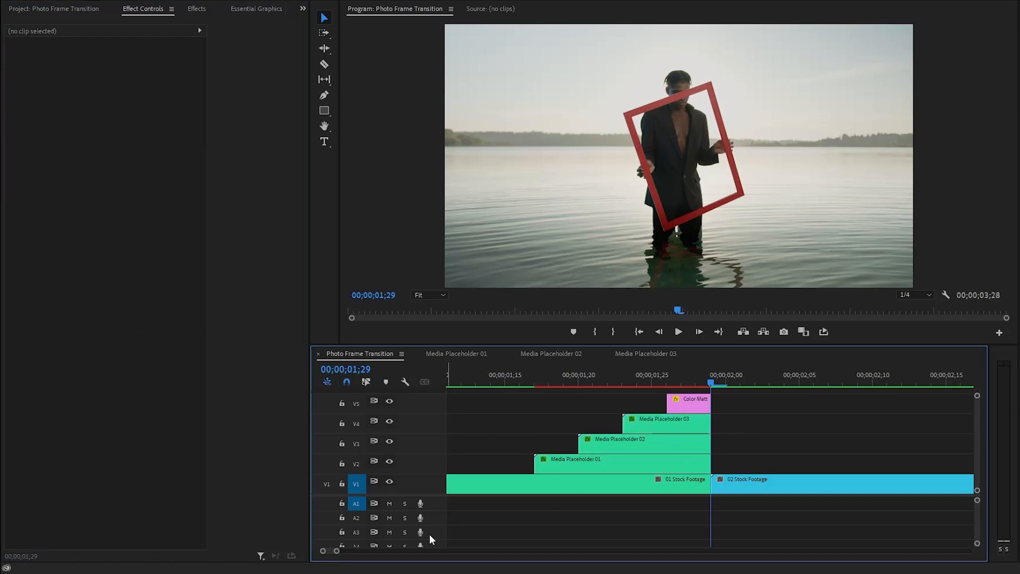
- Place the Photo Frame Transition SFX audio on track A1 starting at 00;00;01;15, just before the Media Placeholder 01 clip
drag(337, 550, 362, 551)
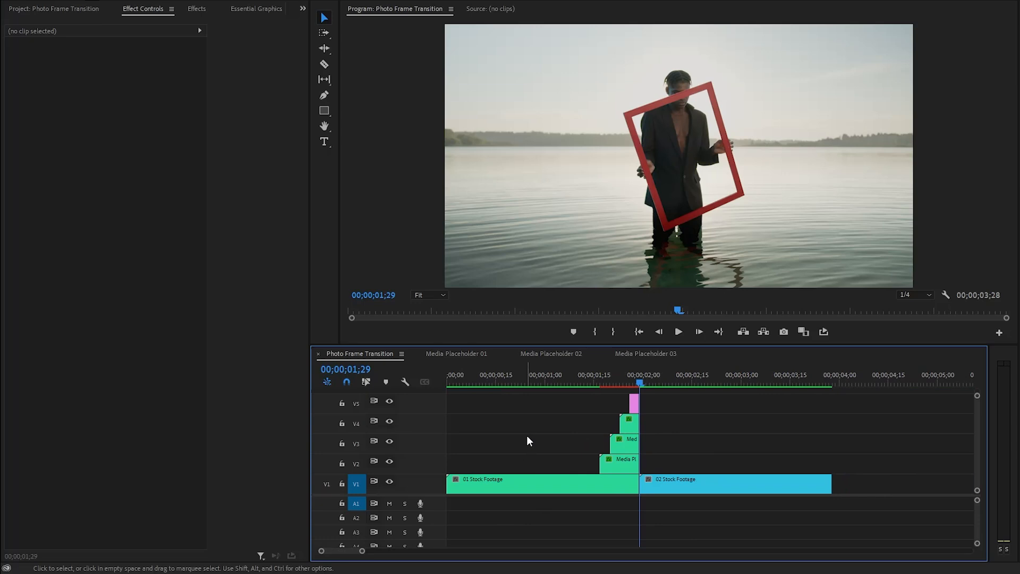
click(524, 384)
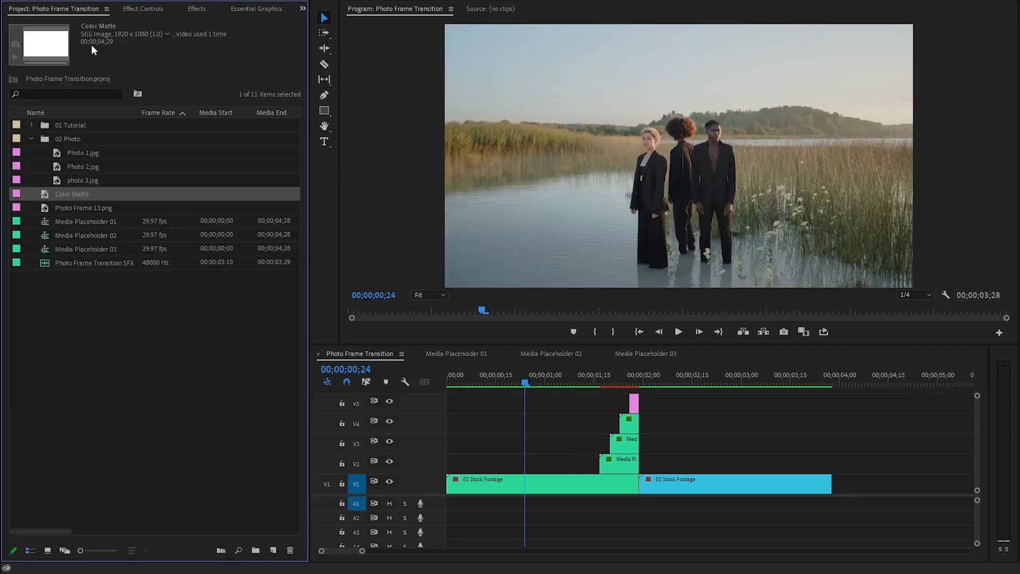
click(100, 263)
drag(552, 384, 602, 396)
key(Left)
key(Left)
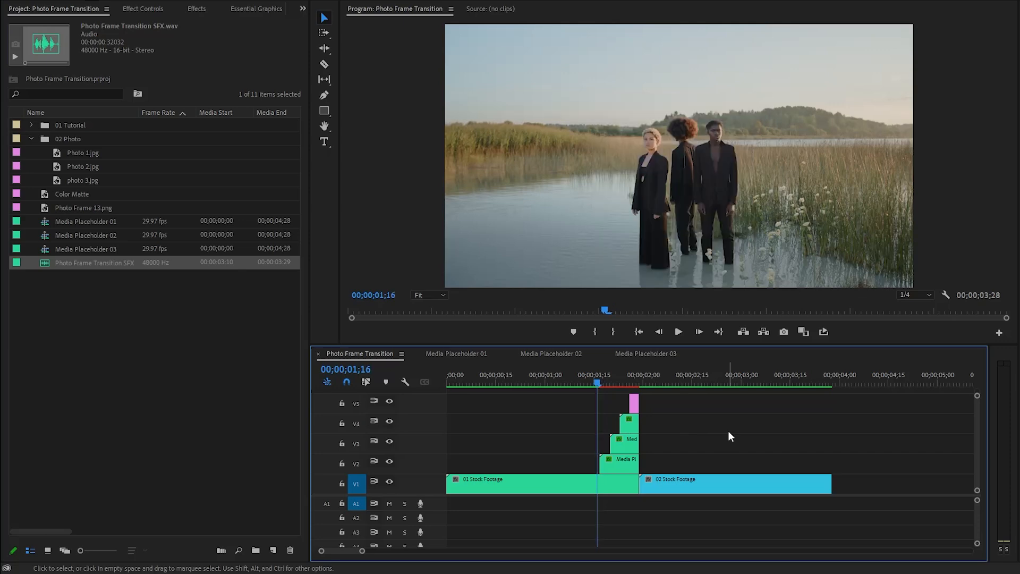
drag(43, 265, 592, 502)
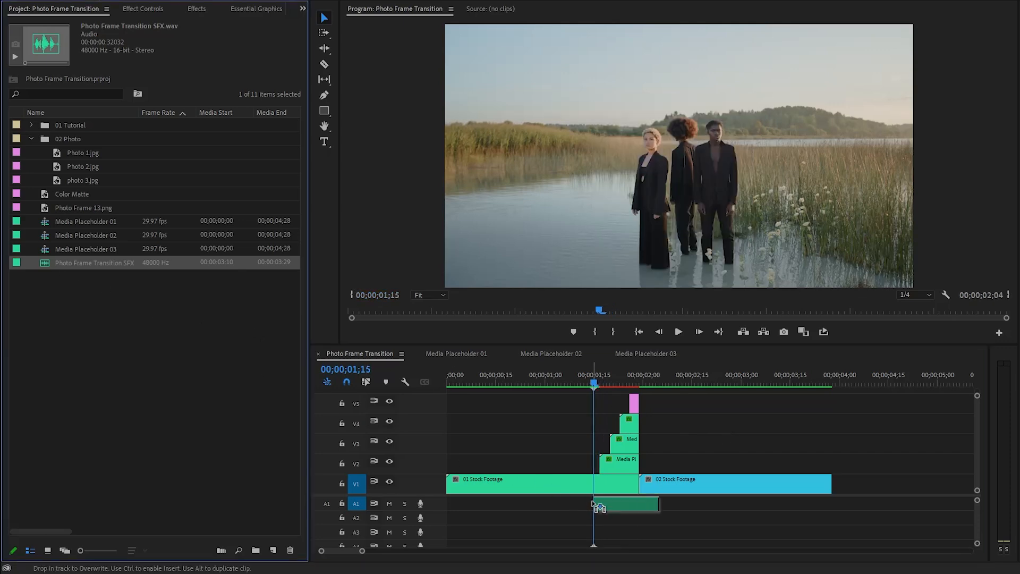
- Play back the sequence from its start and again from before the transition to check the photo frames with the sound effect
drag(596, 385, 450, 379)
key(space)
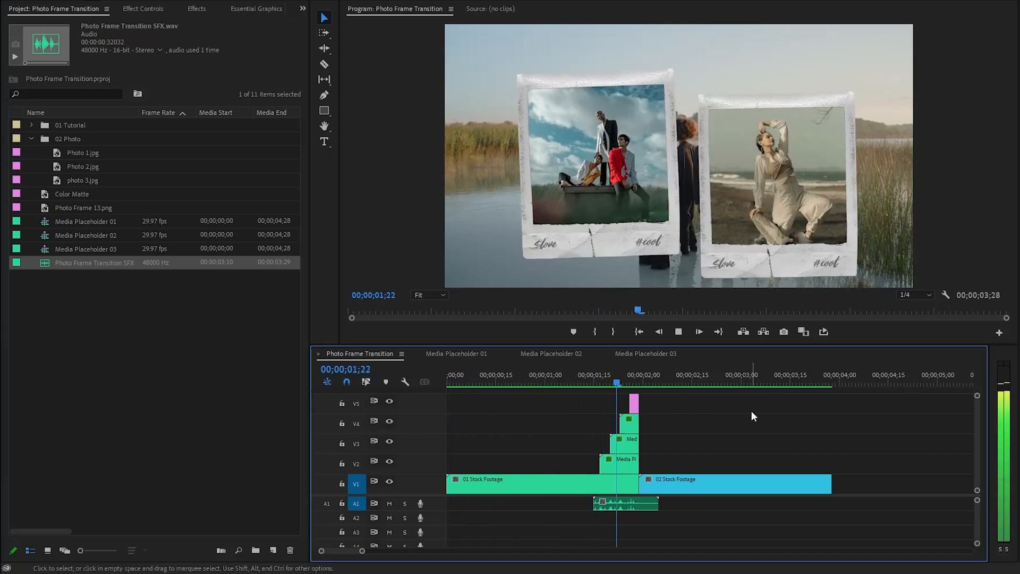
key(space)
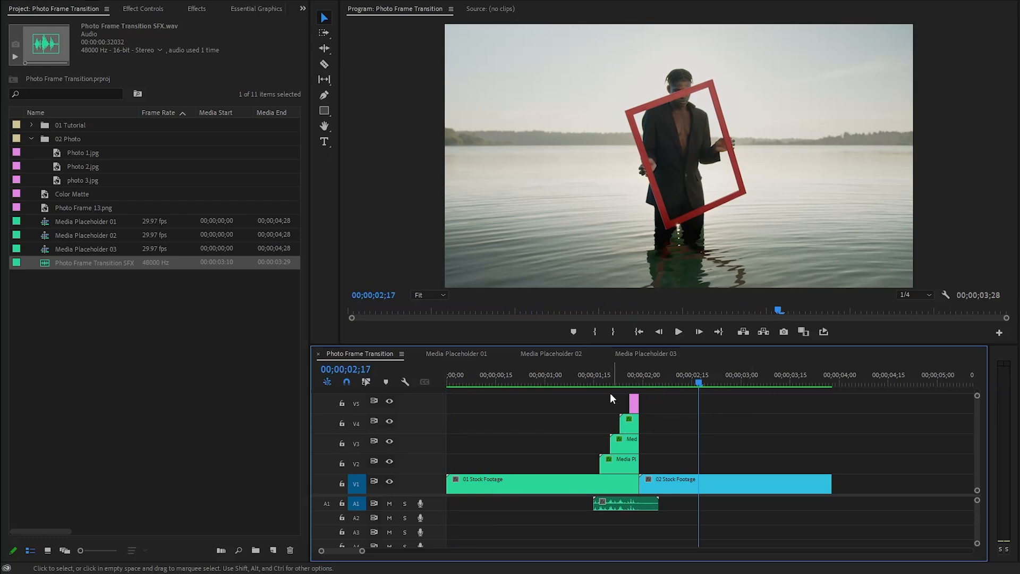
click(526, 381)
key(space)
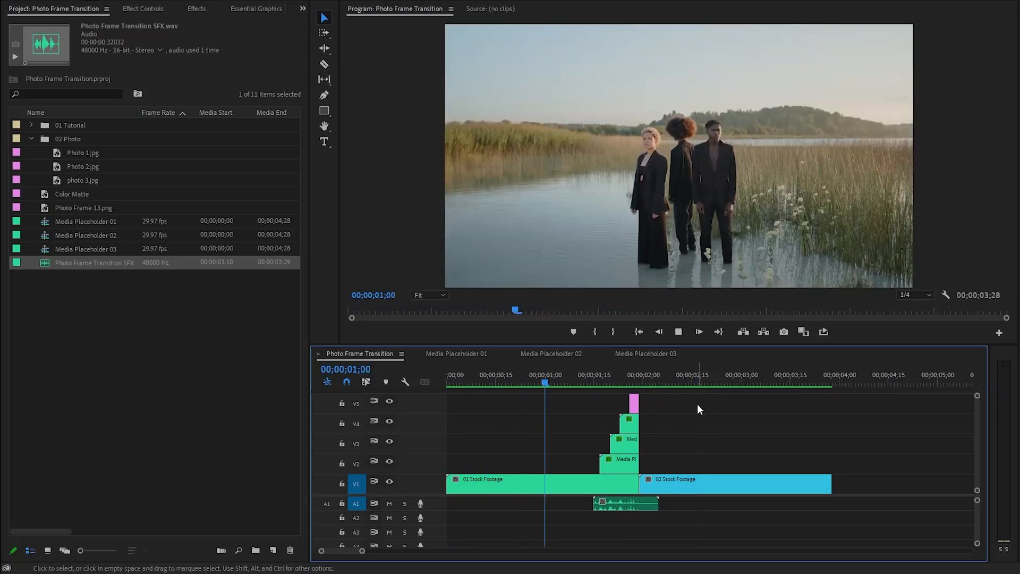
key(space)
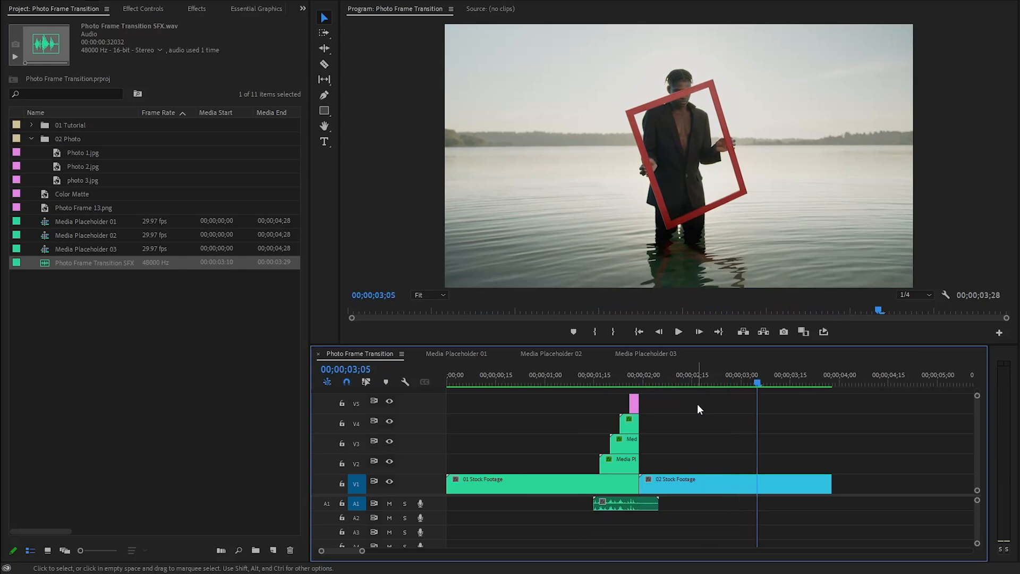